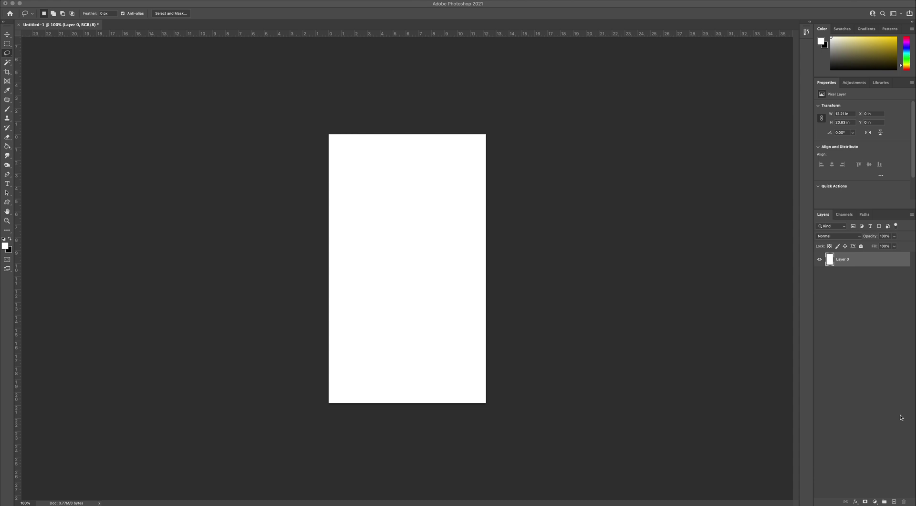
- Select Layer 0 and swap the colours so black is foreground and white is background
left_click(892, 385)
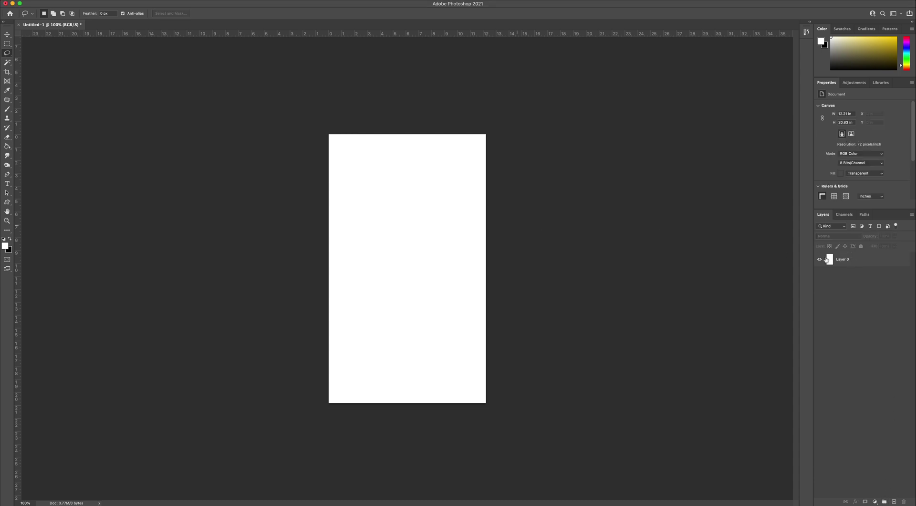
left_click(863, 264)
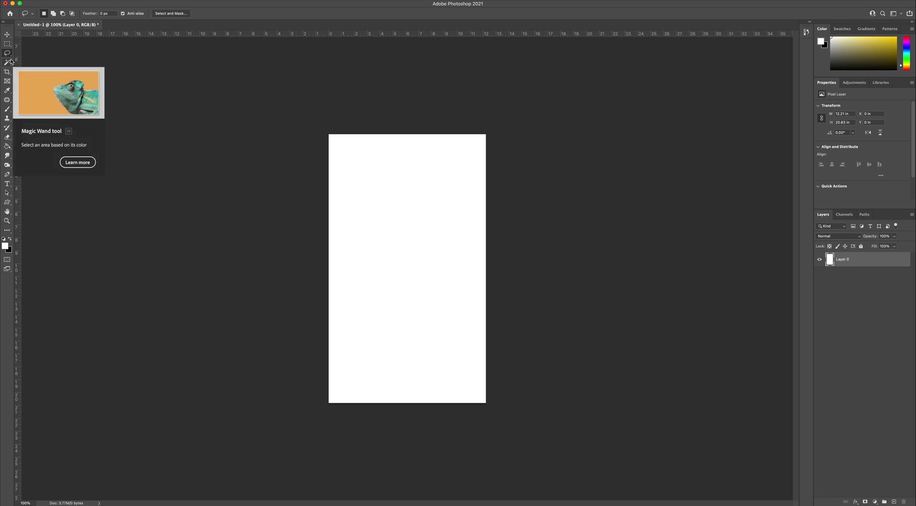
left_click(9, 239)
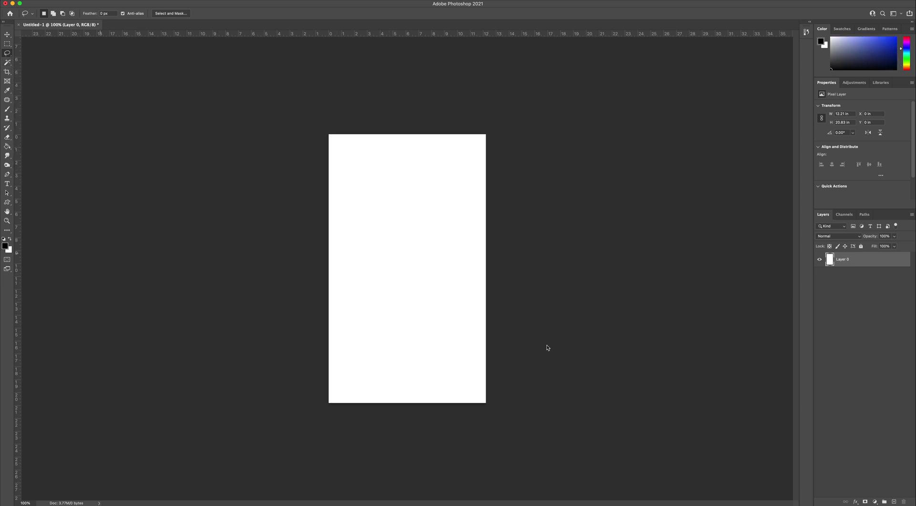
- On a new layer, lasso a jagged-bottom banner with a star cut out, then delete Layer 0
left_click(894, 501)
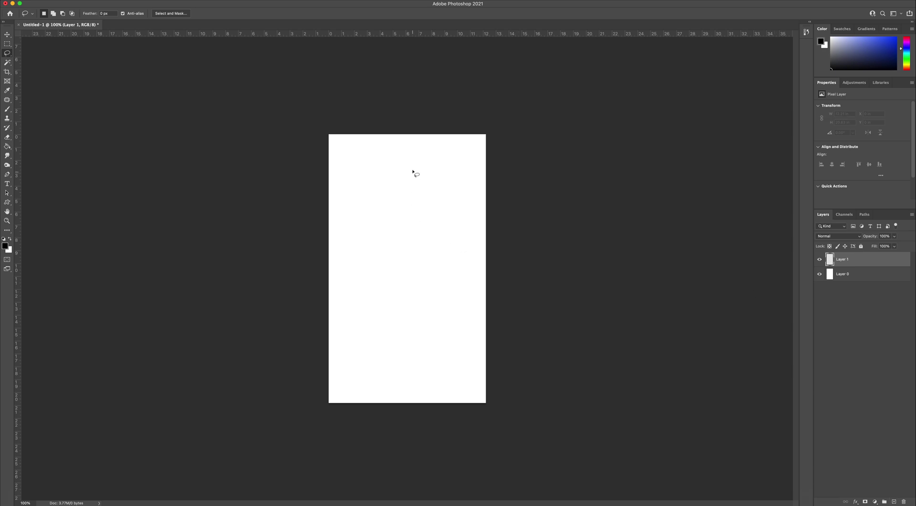
mouse_move(438, 169)
left_mouse_down()
mouse_move(364, 170)
mouse_move(359, 320)
mouse_move(341, 384)
mouse_move(368, 351)
mouse_move(376, 385)
mouse_move(385, 365)
mouse_move(401, 389)
mouse_move(411, 367)
mouse_move(435, 395)
mouse_move(437, 363)
mouse_move(467, 398)
mouse_move(440, 168)
left_mouse_up()
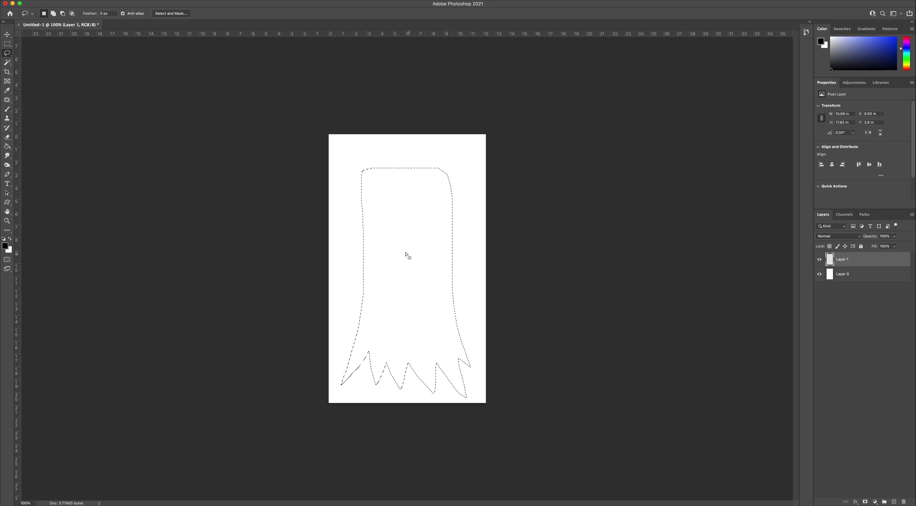
mouse_move(405, 253)
left_mouse_down()
mouse_move(388, 282)
mouse_move(401, 275)
mouse_move(414, 300)
mouse_move(414, 283)
mouse_move(429, 283)
mouse_move(413, 275)
mouse_move(436, 258)
mouse_move(418, 258)
mouse_move(419, 239)
left_mouse_up()
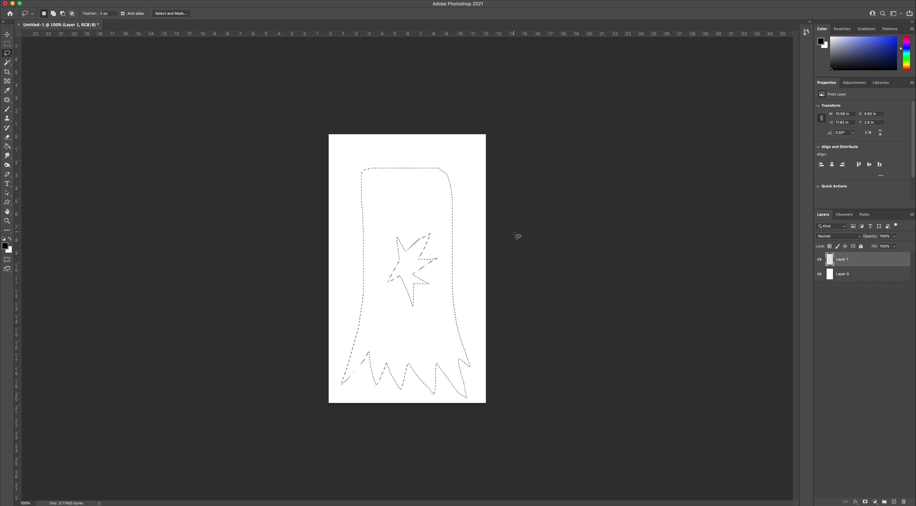
left_click(850, 273)
key("Delete")
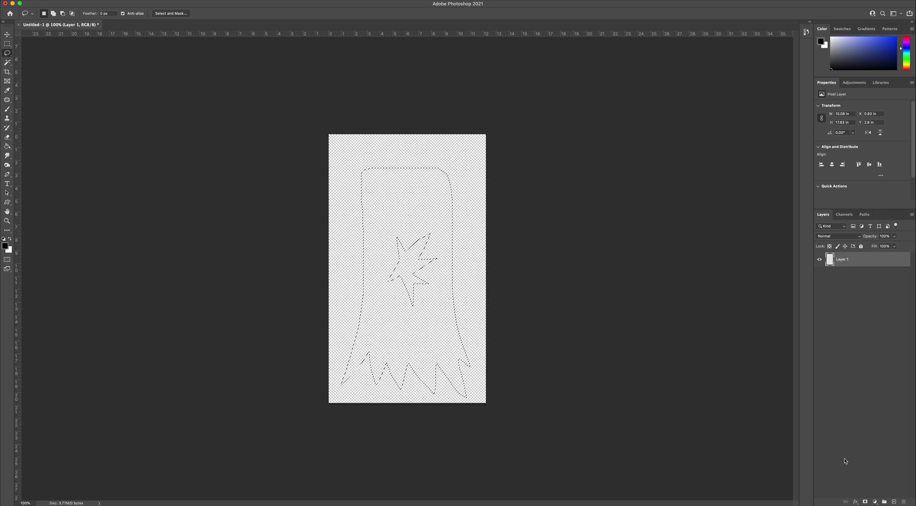
- Fill the banner with a muted slate blue chosen in the Color Picker
left_click(8, 147)
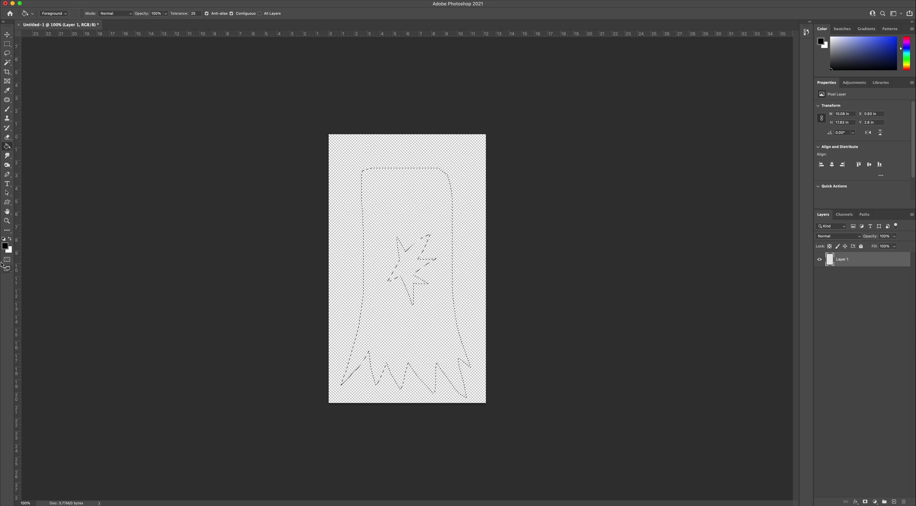
left_click(5, 246)
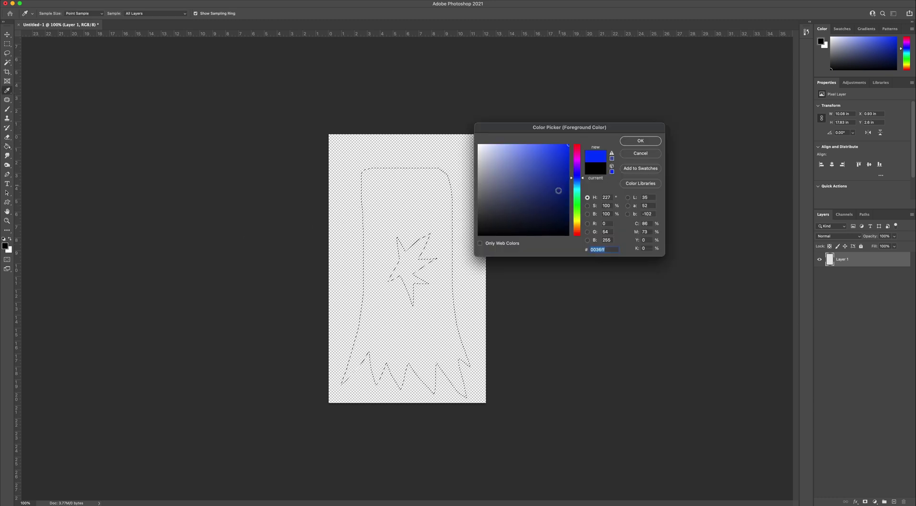
left_click_drag(577, 177, 576, 181)
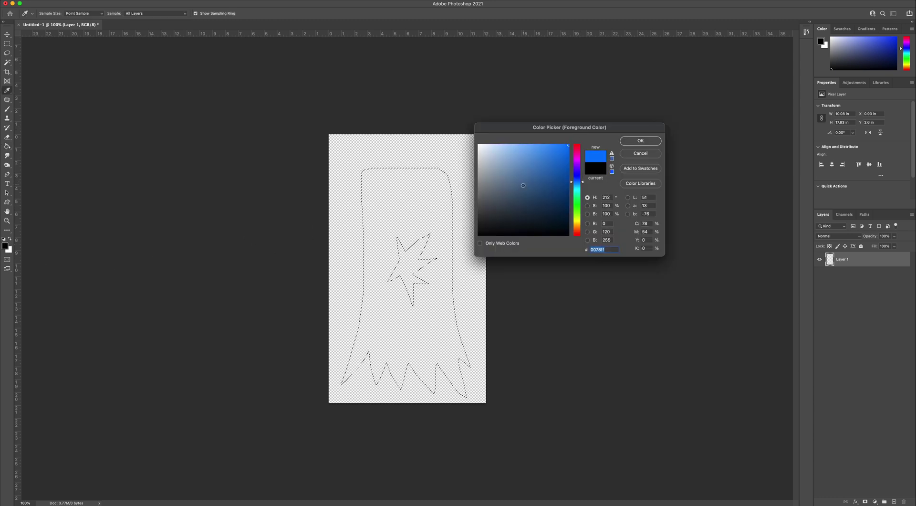
left_click(524, 193)
left_click(640, 141)
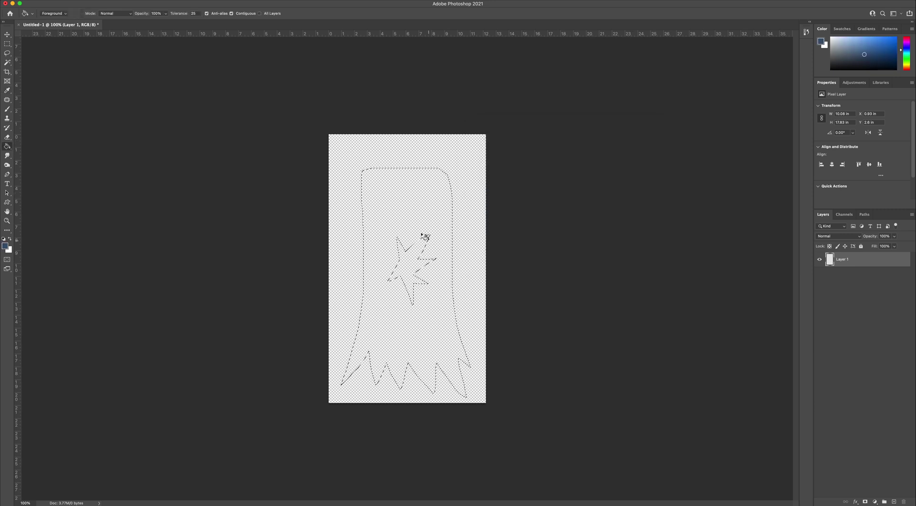
left_click(423, 235)
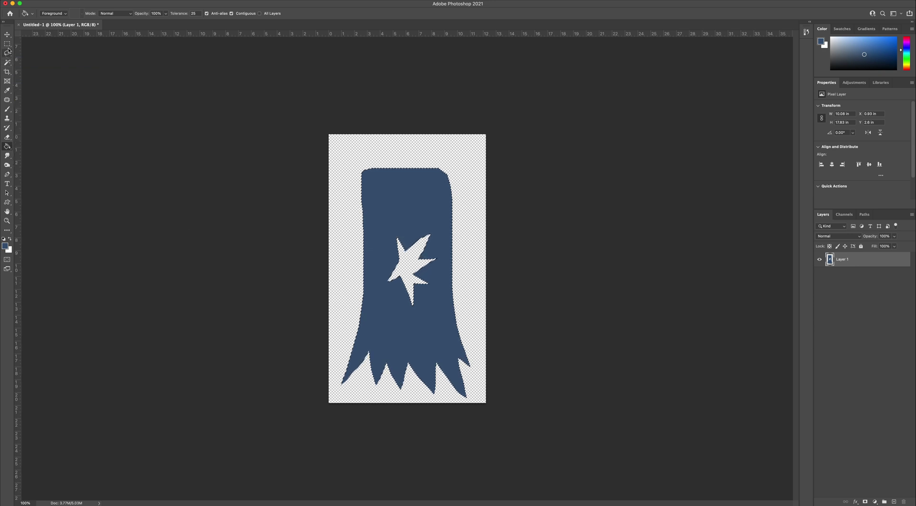
- Lasso the zigzag lower band and fill it with a darker navy blue
left_click(7, 52)
mouse_move(330, 353)
left_mouse_down()
mouse_move(392, 330)
mouse_move(422, 359)
mouse_move(441, 354)
mouse_move(466, 309)
left_mouse_up()
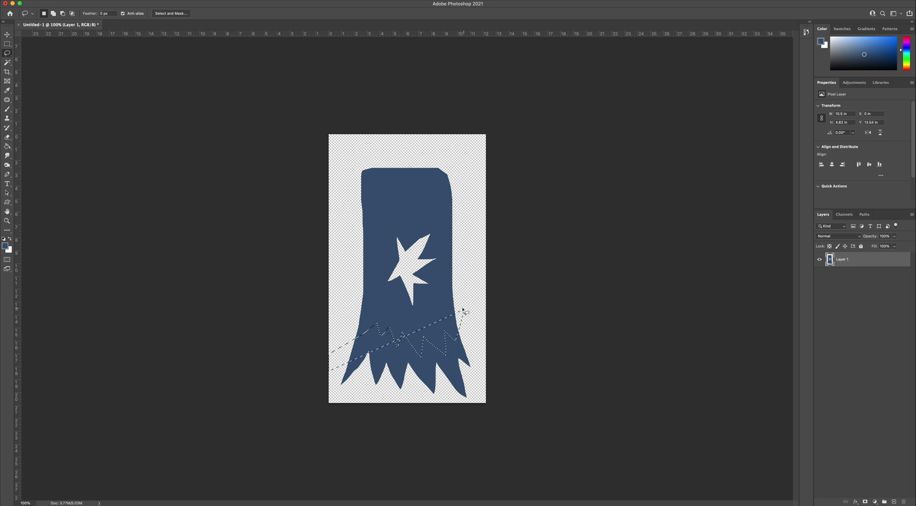
left_click(331, 341)
mouse_move(329, 339)
left_mouse_down()
mouse_move(383, 331)
mouse_move(386, 343)
mouse_move(406, 334)
mouse_move(421, 358)
mouse_move(424, 335)
mouse_move(442, 349)
mouse_move(448, 321)
mouse_move(523, 374)
mouse_move(367, 428)
mouse_move(310, 392)
left_mouse_up()
key("i")
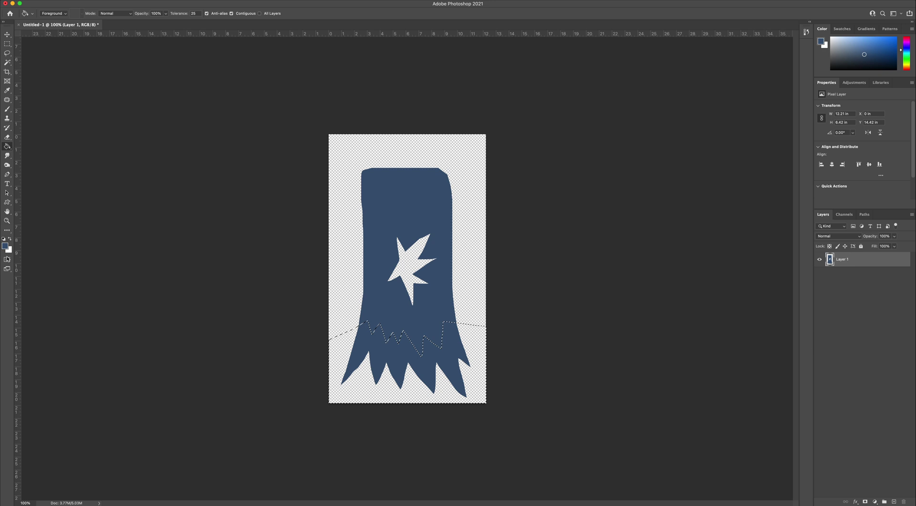
left_click(5, 245)
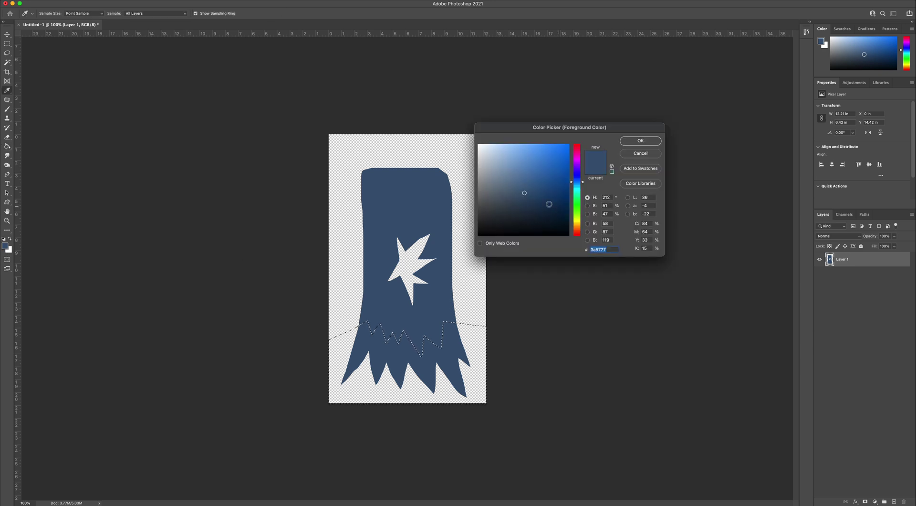
left_click(524, 205)
key("Return")
key("g")
left_click(426, 367)
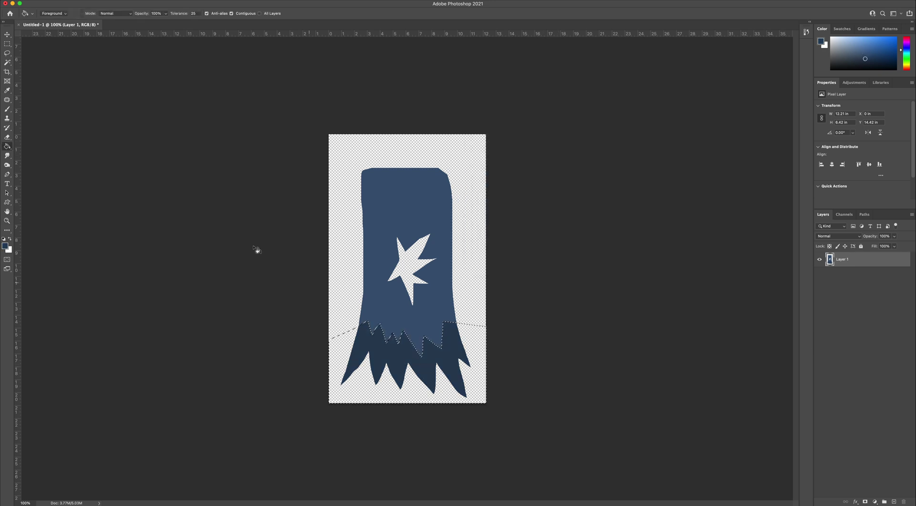
- Lasso a border ring around the star, fill it navy, and deselect
left_click(7, 44)
key("ctrl+d")
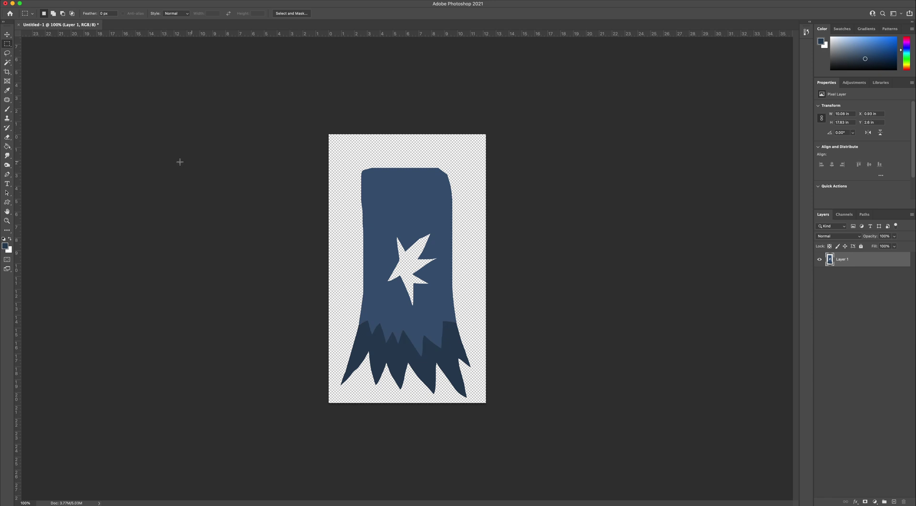
left_click(7, 53)
mouse_move(400, 285)
left_mouse_down()
mouse_move(415, 321)
mouse_move(418, 292)
mouse_move(443, 288)
mouse_move(423, 272)
mouse_move(444, 259)
mouse_move(430, 254)
mouse_move(439, 216)
mouse_move(405, 240)
mouse_move(392, 225)
mouse_move(395, 259)
mouse_move(381, 296)
left_mouse_up()
left_click(7, 146)
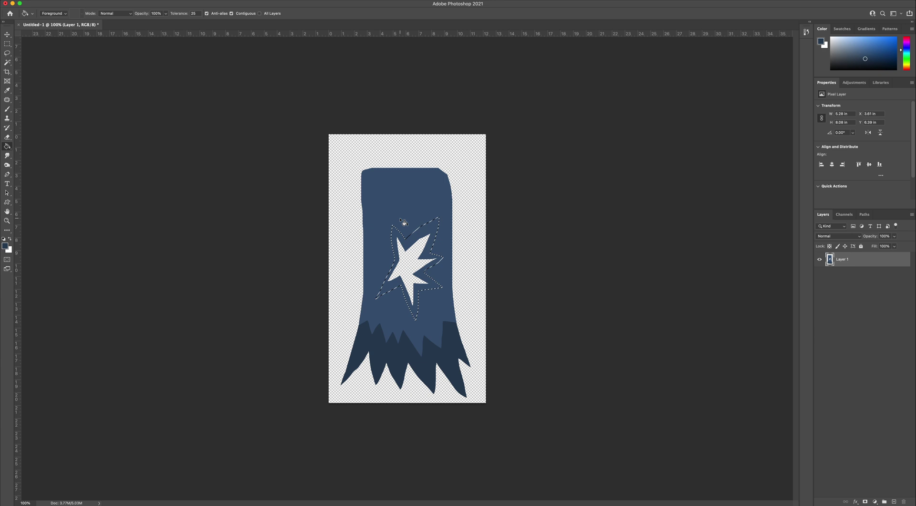
left_click(406, 244)
key("m")
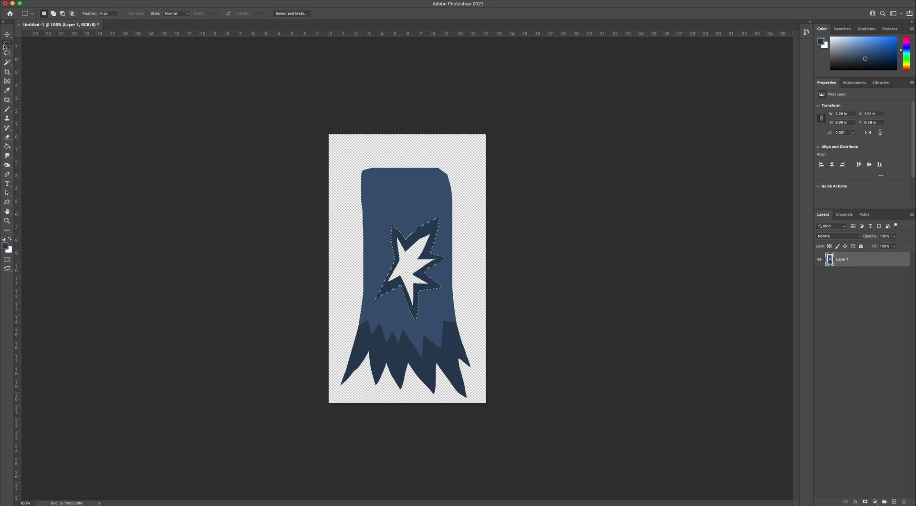
left_click(233, 201)
- Save As 'cape' with the Photoshop format, producing cape.psd in MayaTest
left_click(8, 36)
left_click(56, 5)
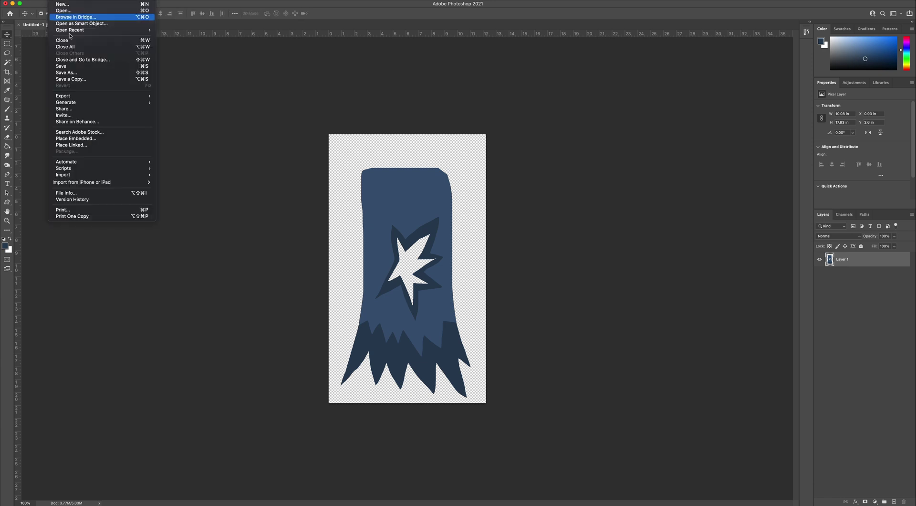
left_click(86, 74)
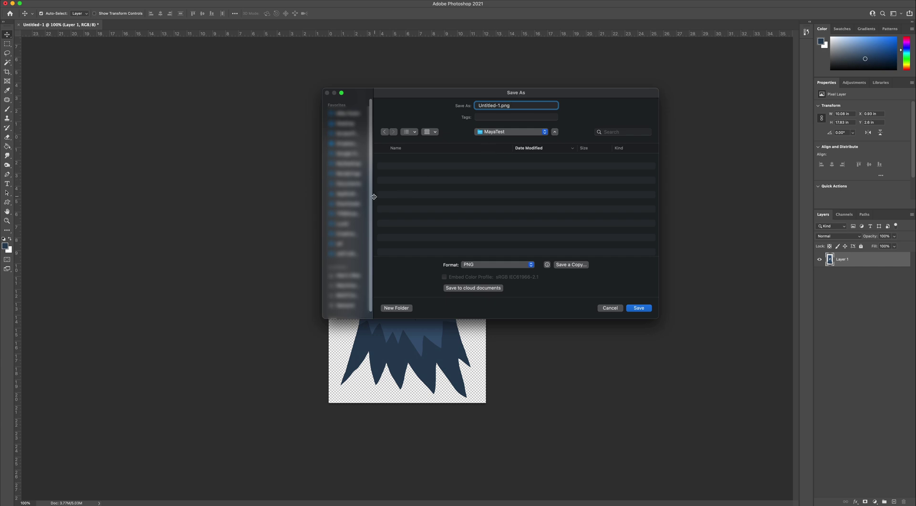
left_click_drag(500, 105, 464, 110)
type("cape")
left_click(507, 265)
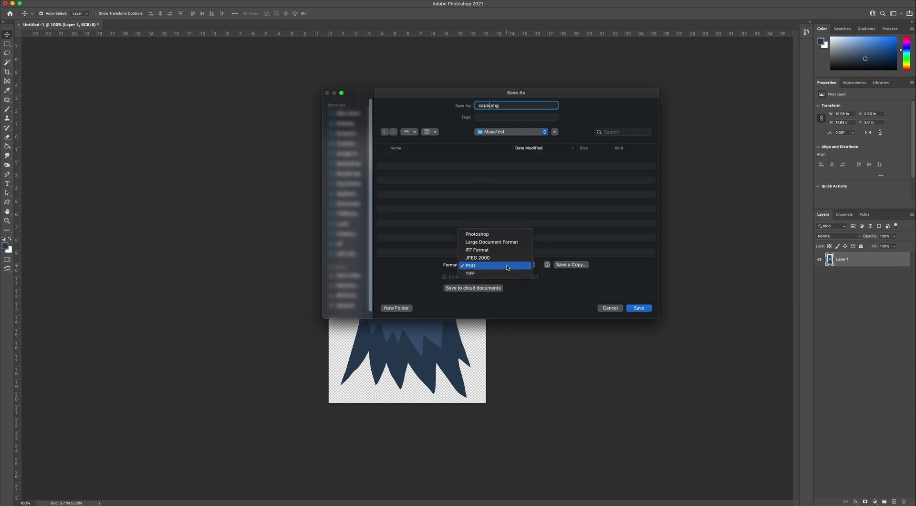
left_click(507, 235)
left_click(508, 106)
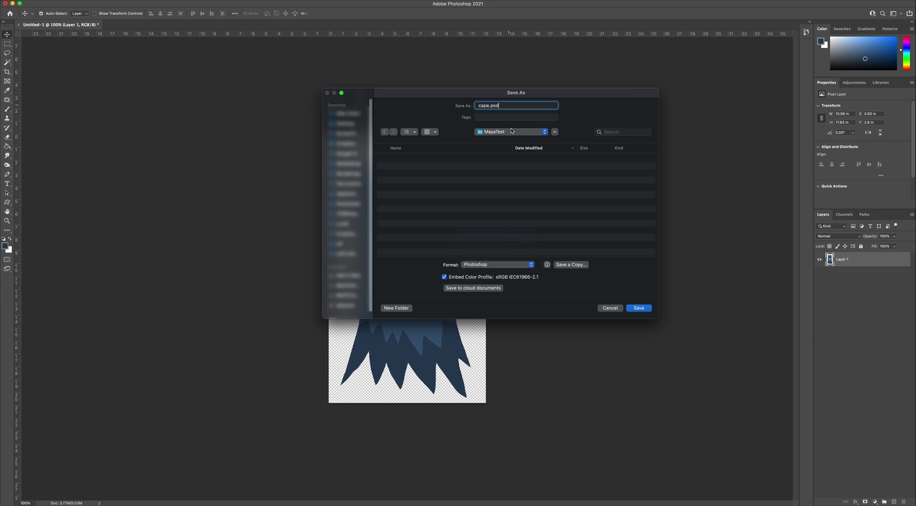
left_click(632, 309)
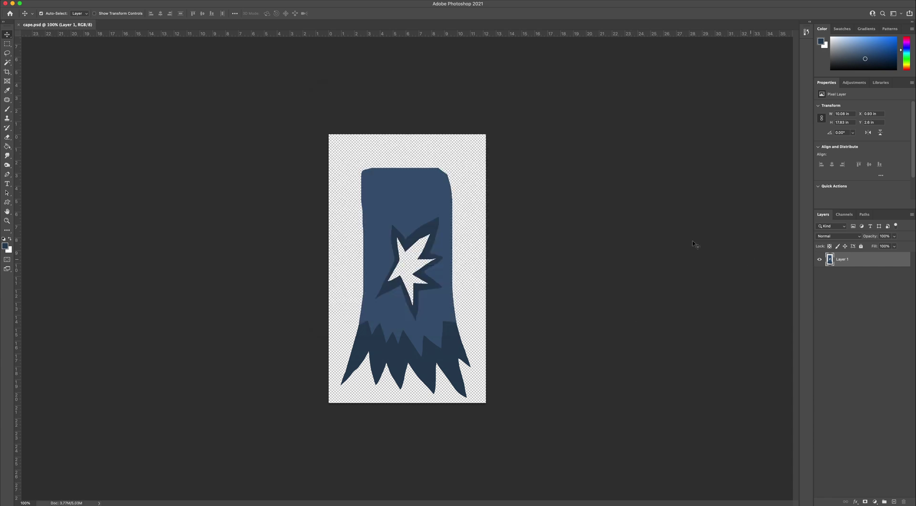
- Apply Levels with the white input at 2 to make the cape pure white
left_click(91, 0)
mouse_move(119, 14)
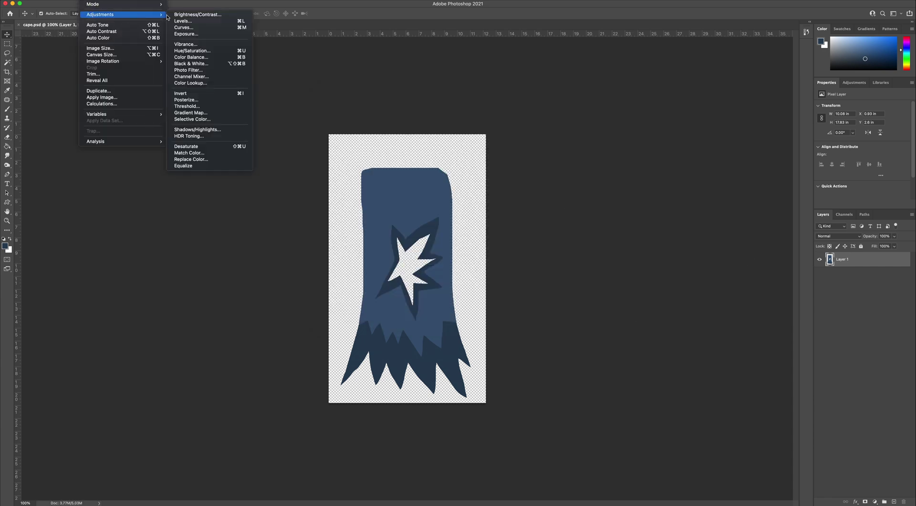
left_click(183, 22)
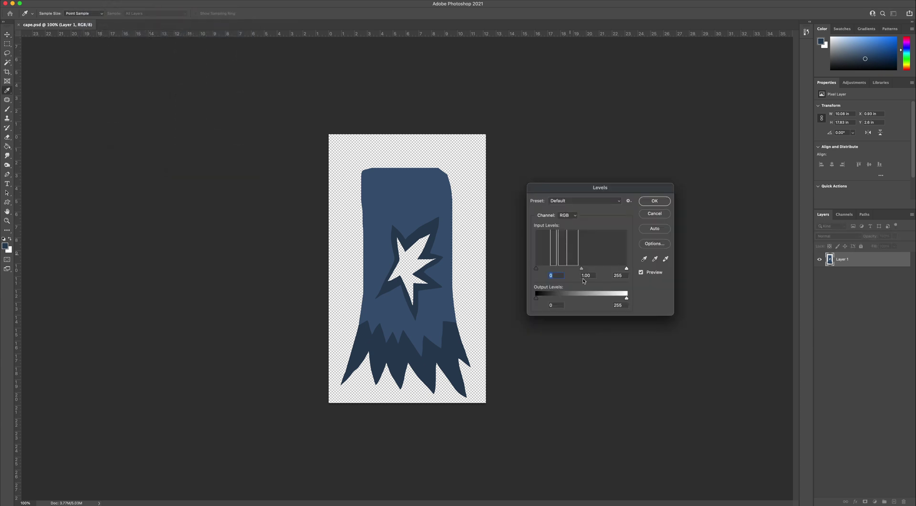
left_click_drag(627, 271, 475, 269)
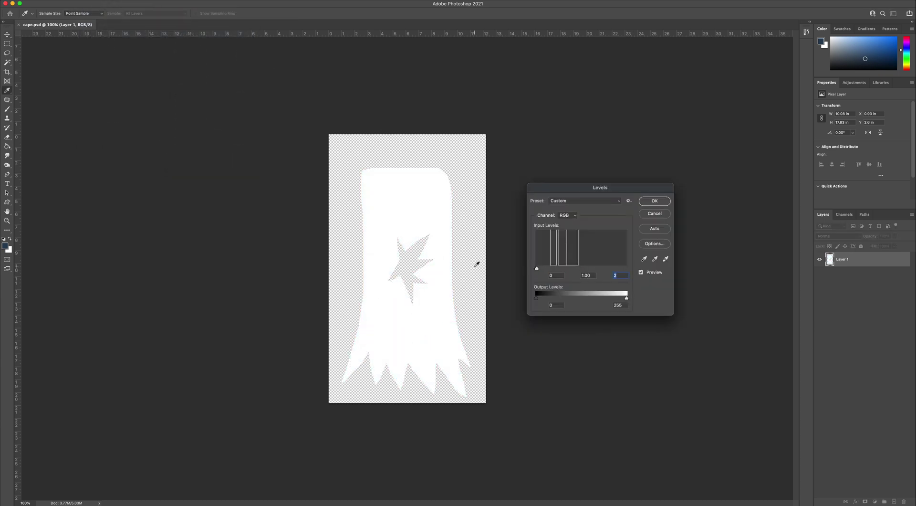
left_click(654, 201)
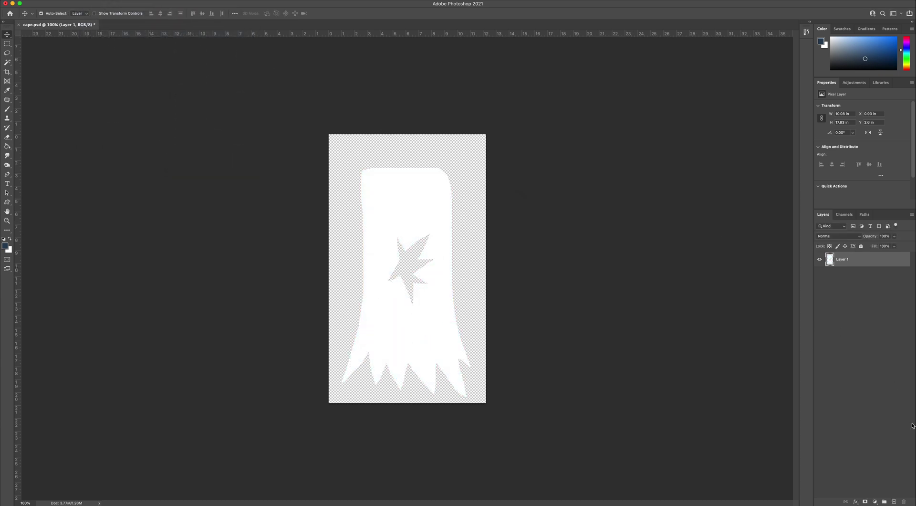
- Add a layer beneath the cape and paint-bucket fill it solid black
left_click(894, 501)
left_click_drag(872, 264, 872, 281)
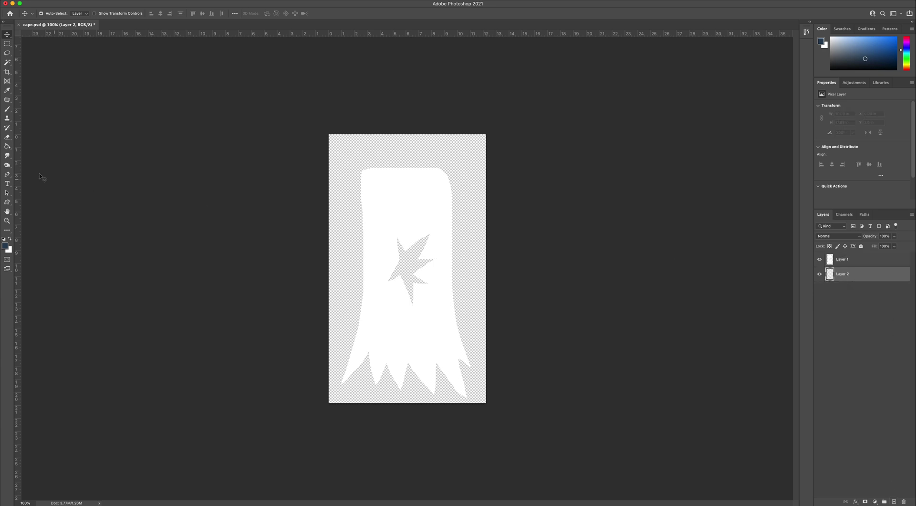
left_click(7, 146)
left_click(5, 246)
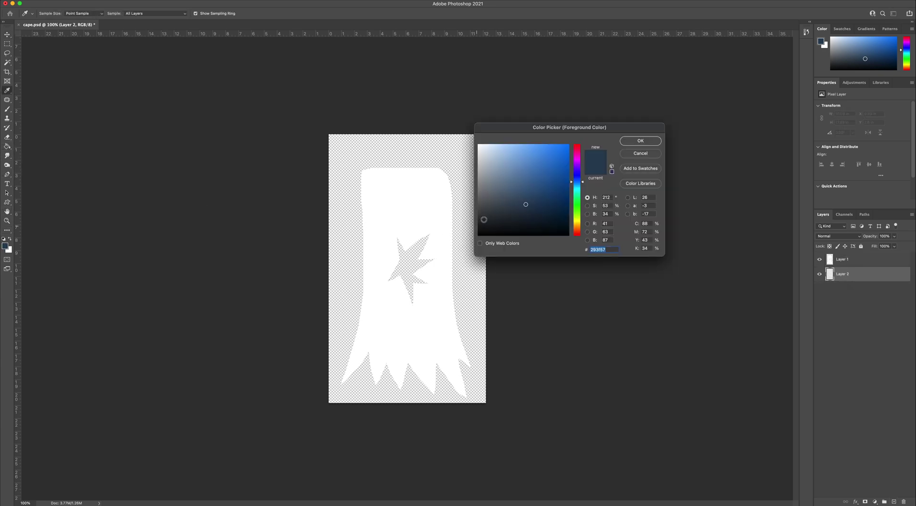
left_click(478, 235)
left_click(637, 141)
left_click(451, 198)
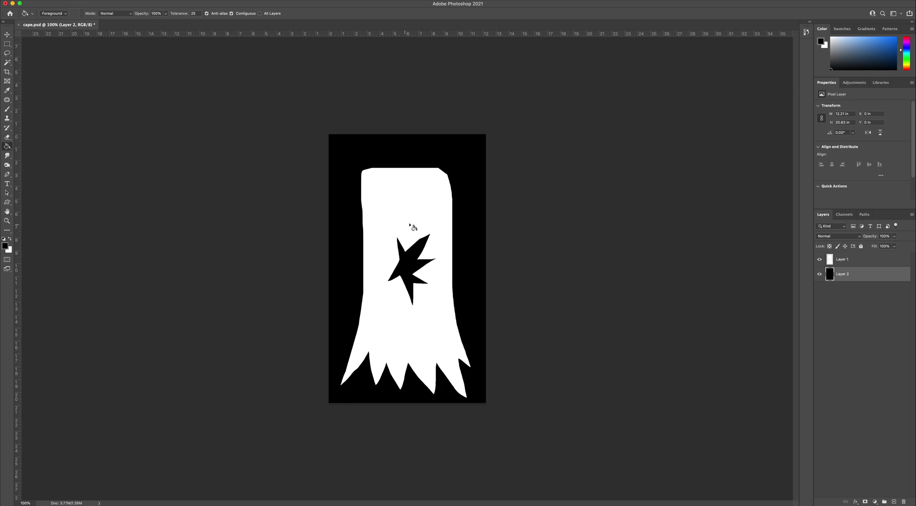
left_click(8, 35)
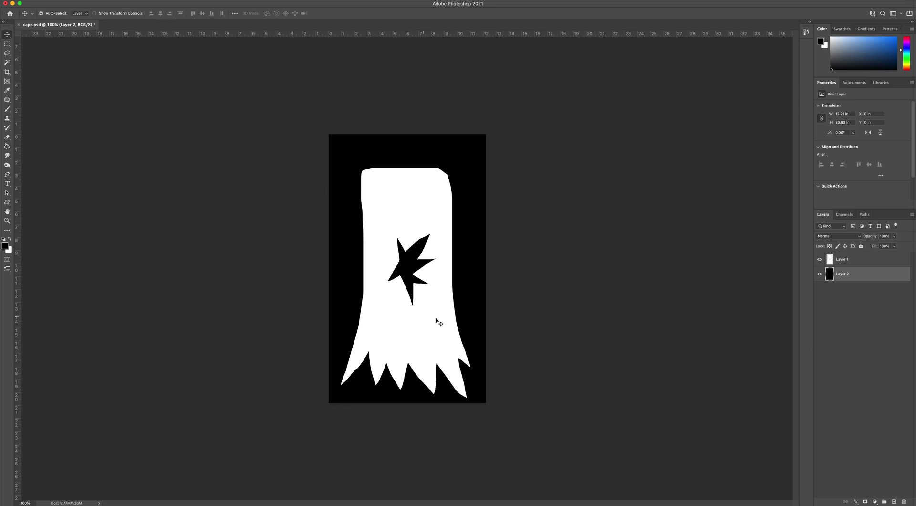
- Save a copy of the image as cape_alpha.psd
left_click(56, 4)
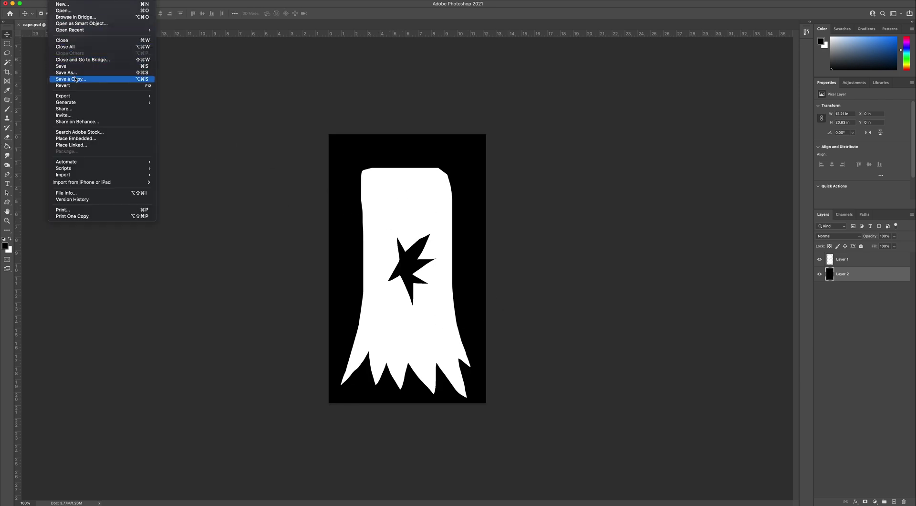
left_click(100, 72)
key("super+shift+s")
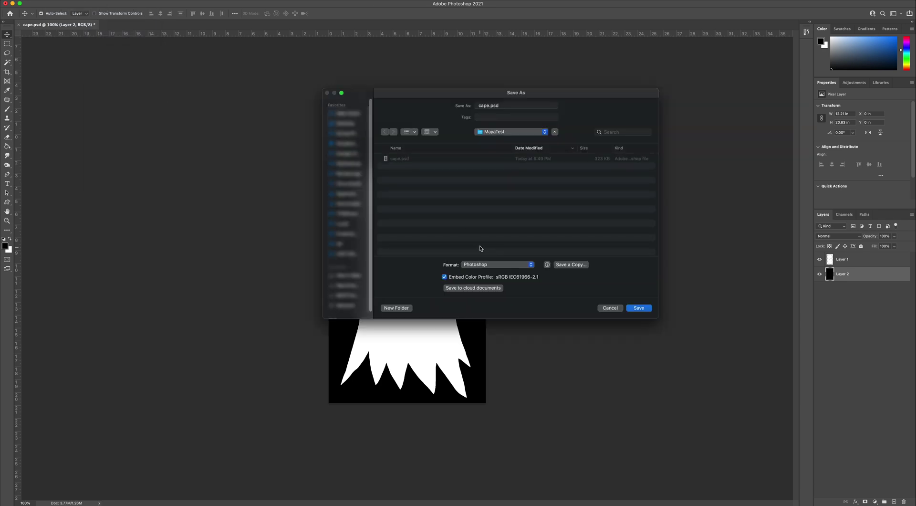
left_click(490, 107)
type("_alpha")
left_click(637, 309)
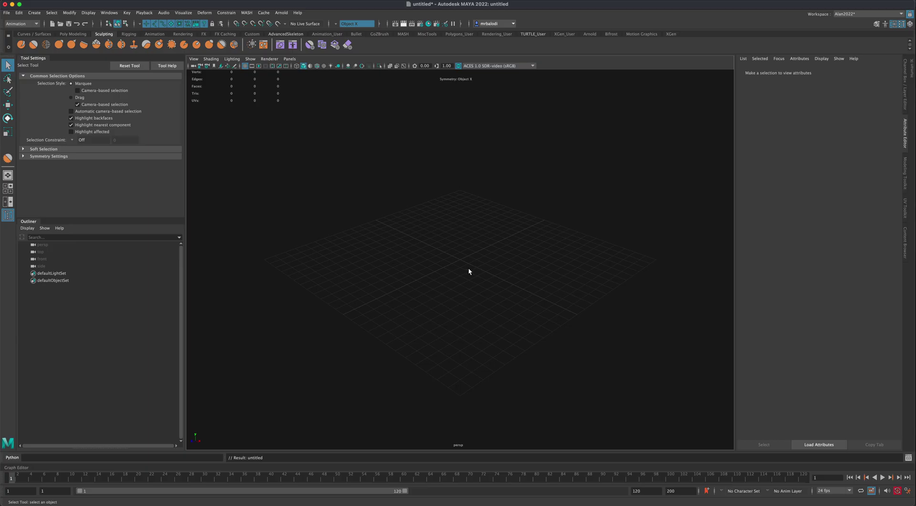
- Create a polygon plane from the Poly Modeling shelf and scale it uniformly to about 115
left_click_drag(474, 267, 445, 275, "alt")
left_click(75, 34)
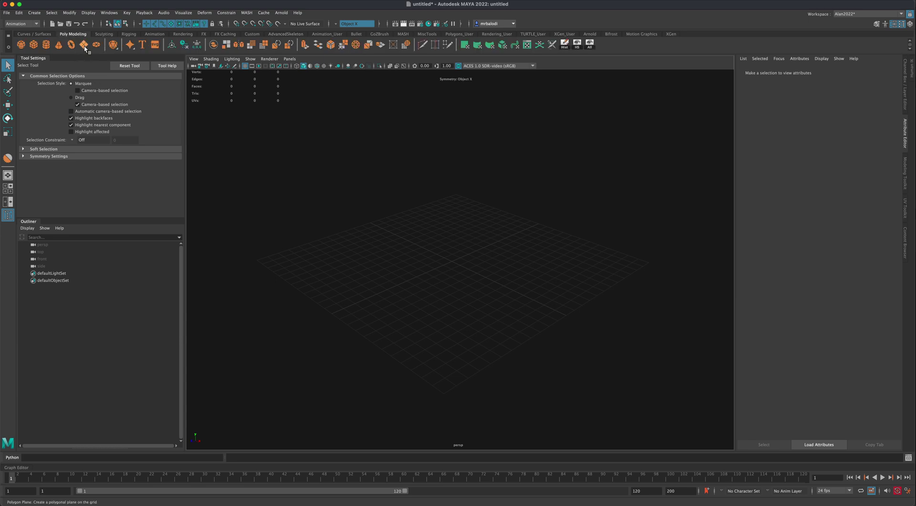
left_click(84, 45)
left_click(7, 132)
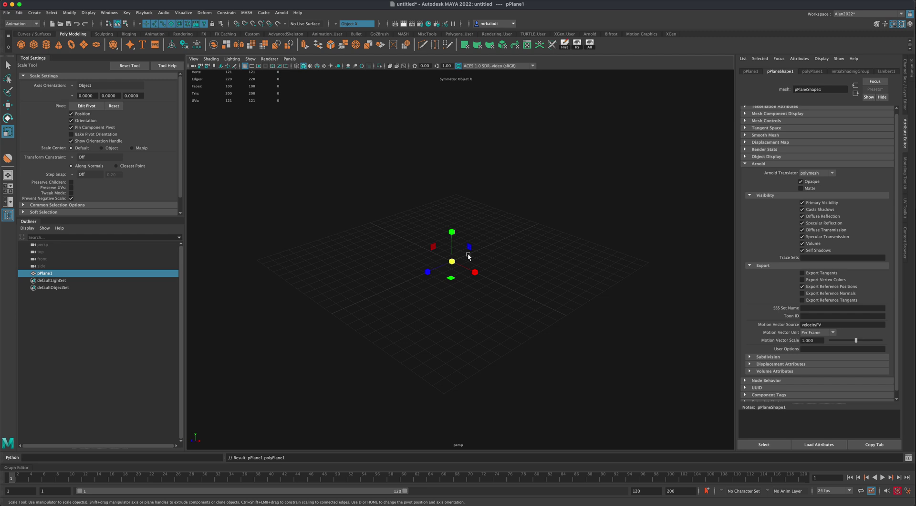
left_click_drag(453, 261, 550, 268)
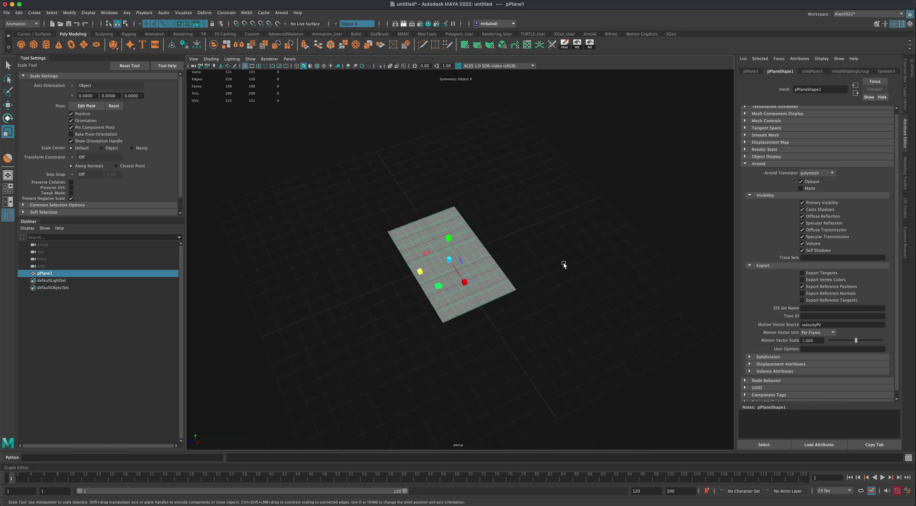
scroll(563, 265, "up", 2)
key("q")
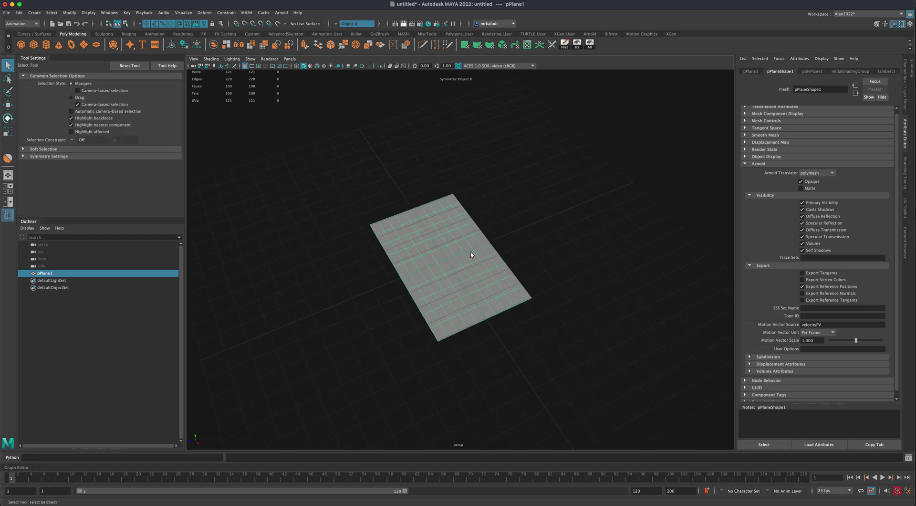
left_click_drag(471, 255, 490, 266, "alt")
right_click_drag(490, 266, 545, 451)
- Assign a new Phong material to the plane and set its colour to white
key("f")
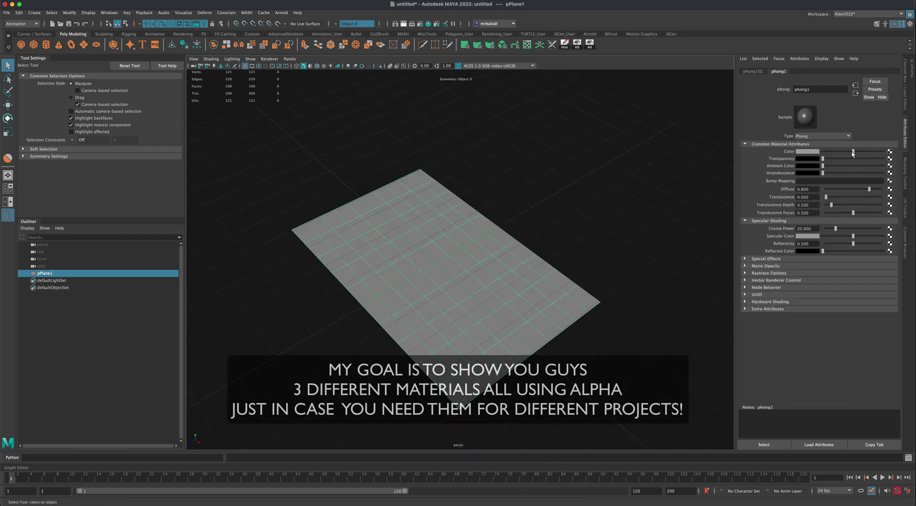
left_click_drag(854, 151, 896, 154)
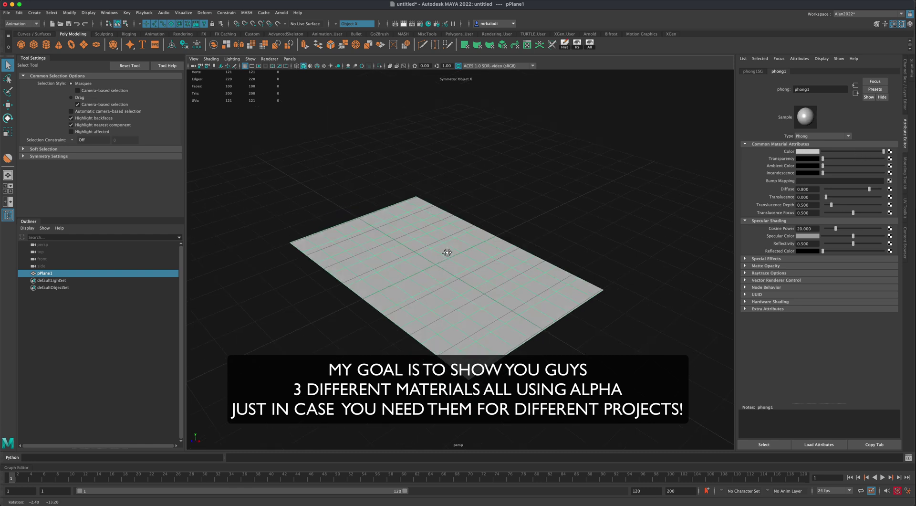
left_click_drag(448, 253, 476, 268, "alt")
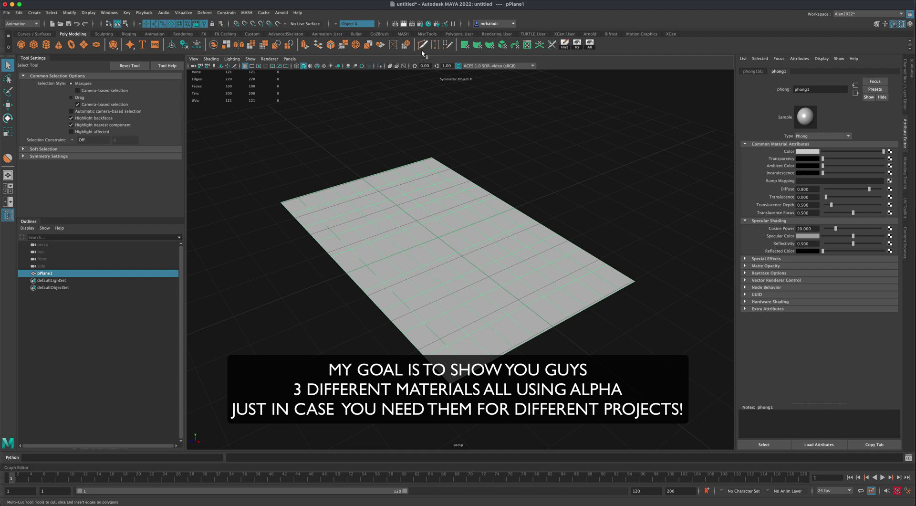
- Select the plane and reopen its phong1 material attributes
left_click_drag(418, 120, 389, 144, "alt")
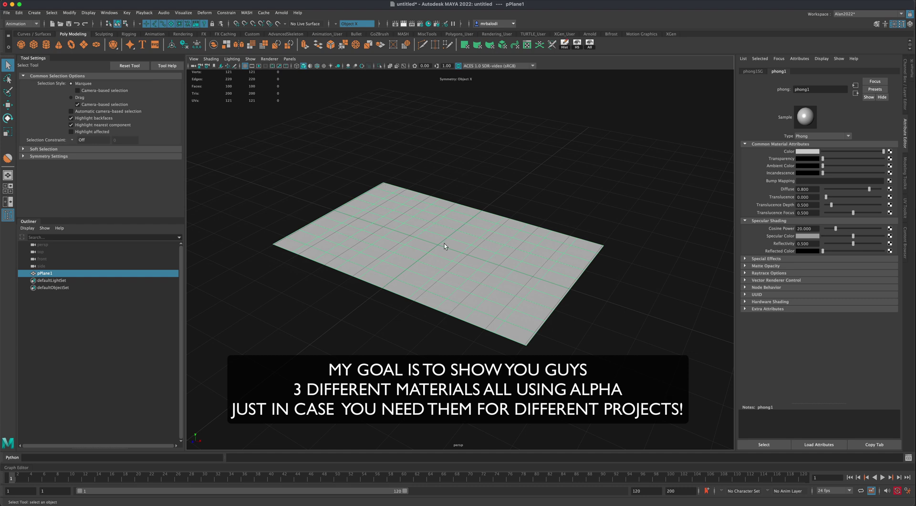
mouse_move(444, 246)
left_mouse_down("alt")
mouse_move(422, 241)
mouse_move(495, 268)
mouse_move(459, 251)
left_mouse_up("alt")
left_click_drag(507, 219, 506, 216, "alt")
left_click(485, 210)
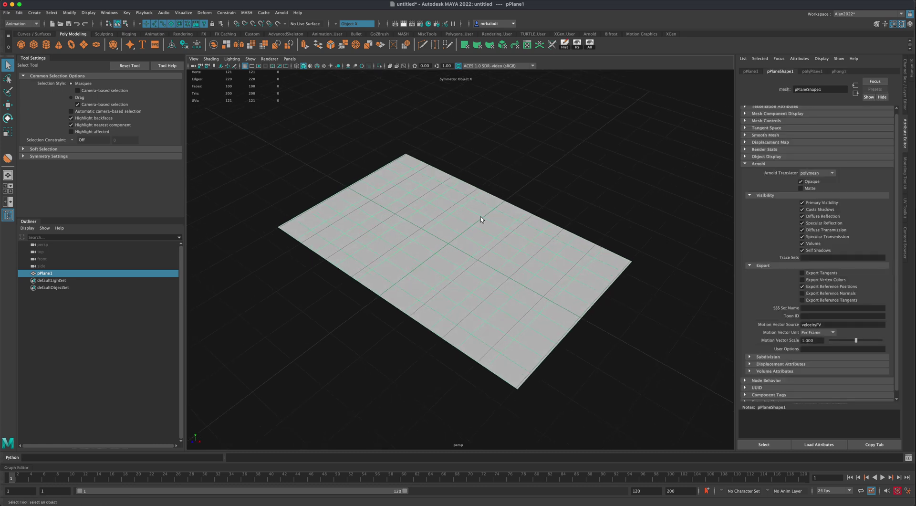
right_click_drag(482, 213, 478, 388)
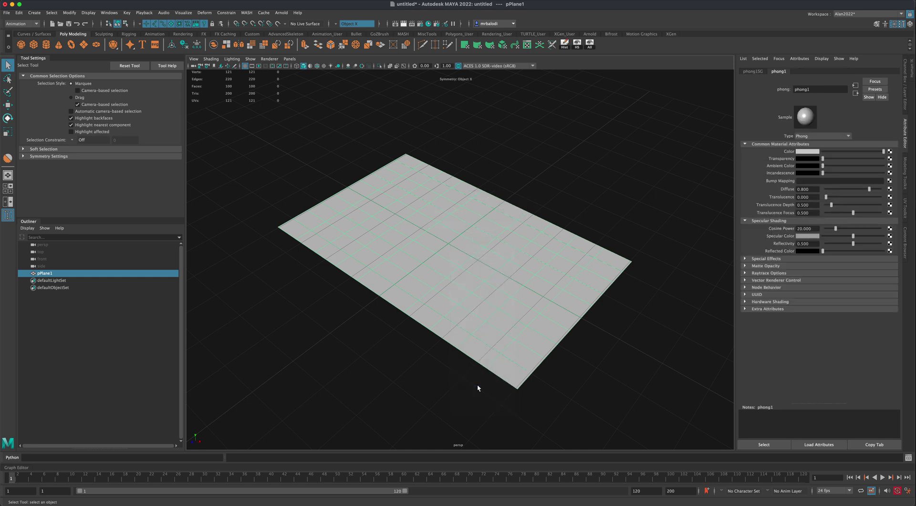
- Map a file texture loading cape.psd into phong1's Color
left_click(890, 152)
left_click(331, 154)
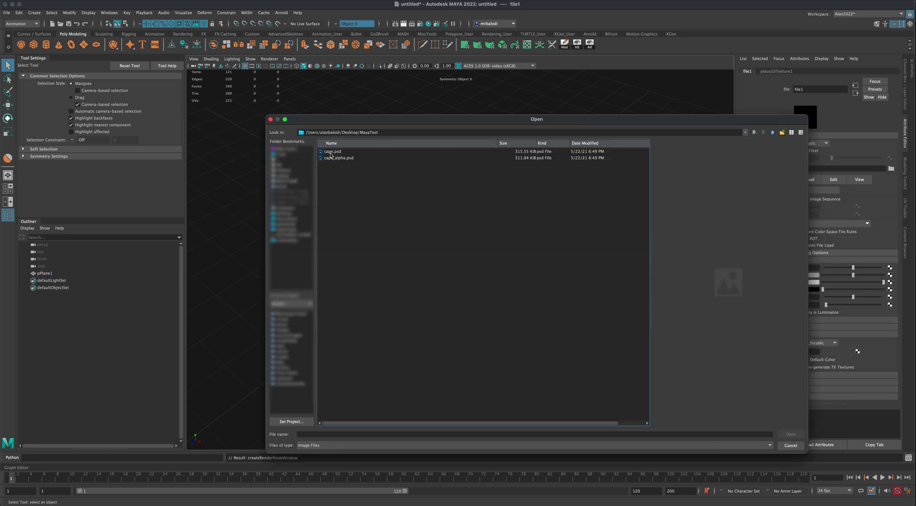
left_click(325, 152)
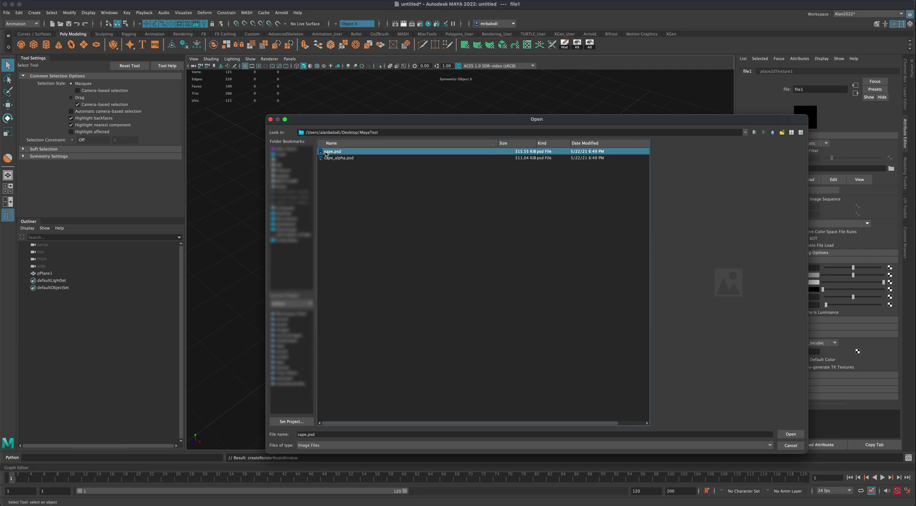
left_click(790, 434)
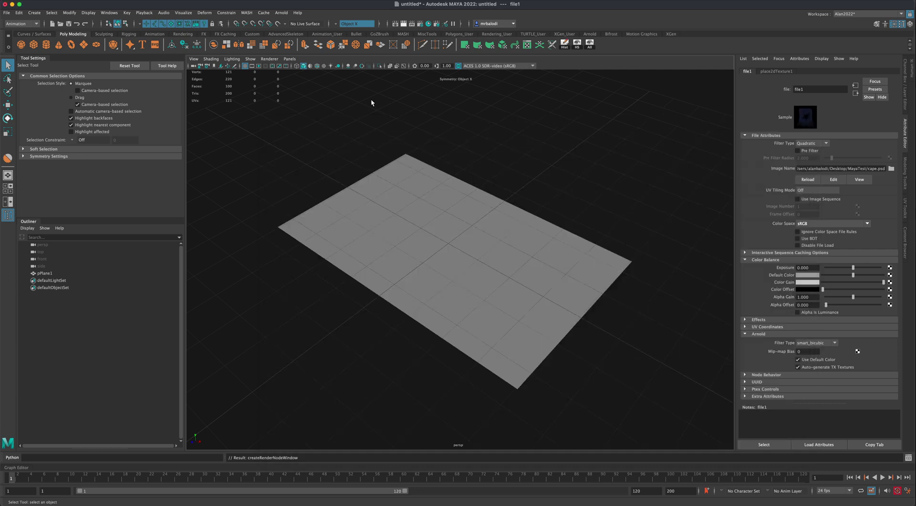
- Turn on textured display and view the cape on the plane, showing phong1's attributes
left_click(324, 66)
mouse_move(355, 112)
left_mouse_down("alt")
mouse_move(372, 135)
mouse_move(353, 121)
left_mouse_up("alt")
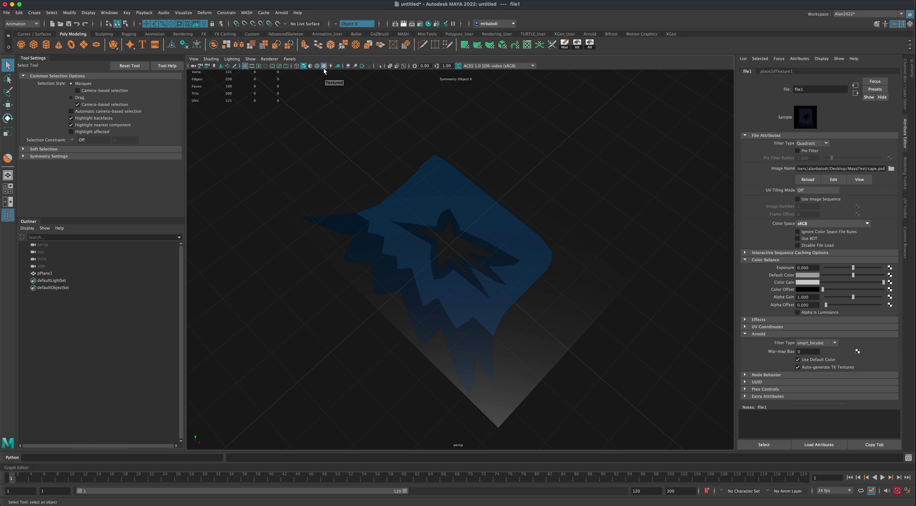
mouse_move(322, 86)
left_mouse_down("alt")
mouse_move(321, 100)
mouse_move(388, 217)
mouse_move(381, 219)
mouse_move(489, 219)
left_mouse_up("alt")
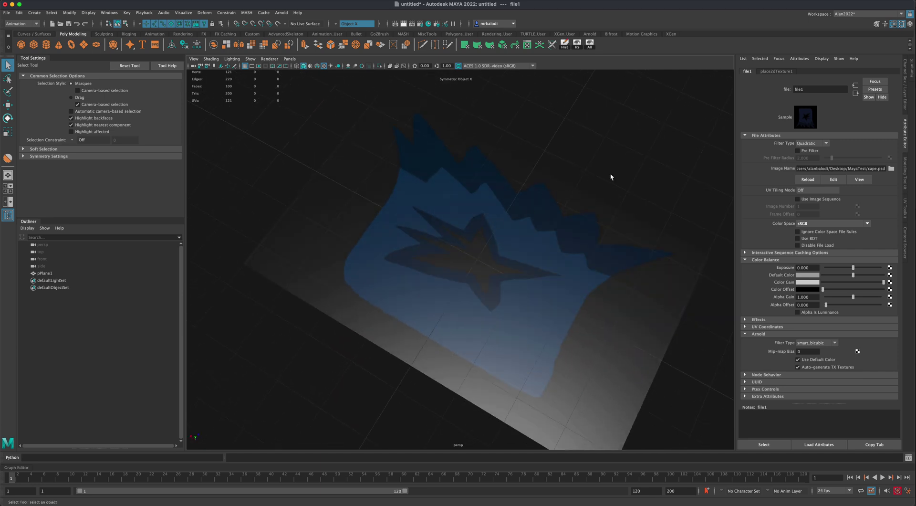
left_click(856, 94)
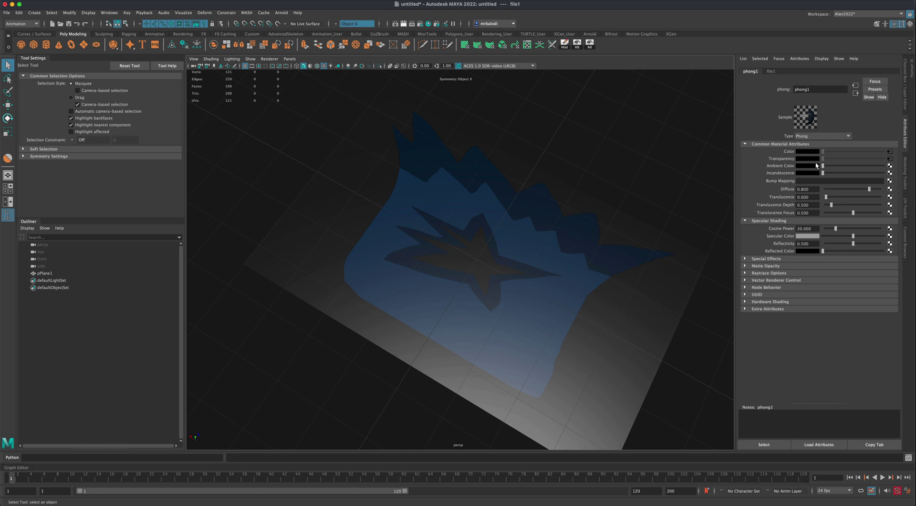
mouse_move(668, 188)
left_mouse_down("alt")
mouse_move(646, 190)
mouse_move(656, 190)
left_mouse_up("alt")
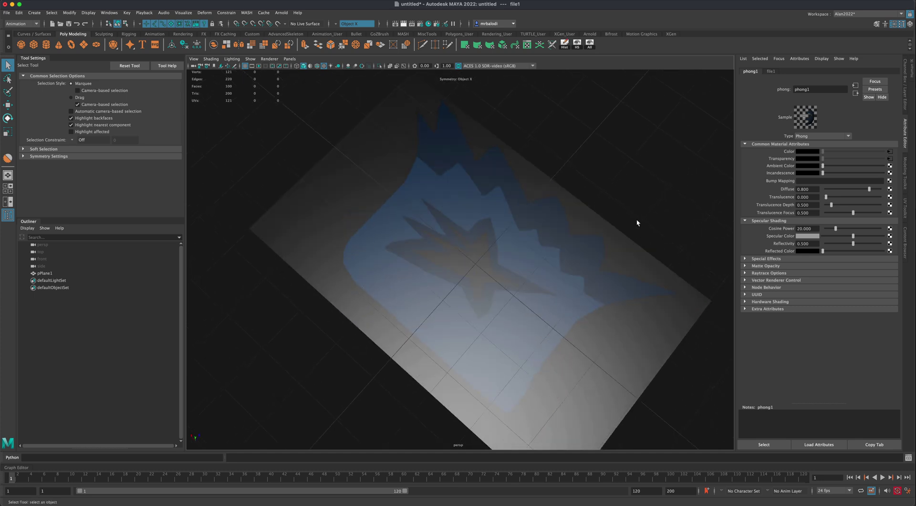
mouse_move(637, 223)
left_mouse_down("alt")
mouse_move(642, 208)
mouse_move(658, 219)
mouse_move(644, 218)
left_mouse_up("alt")
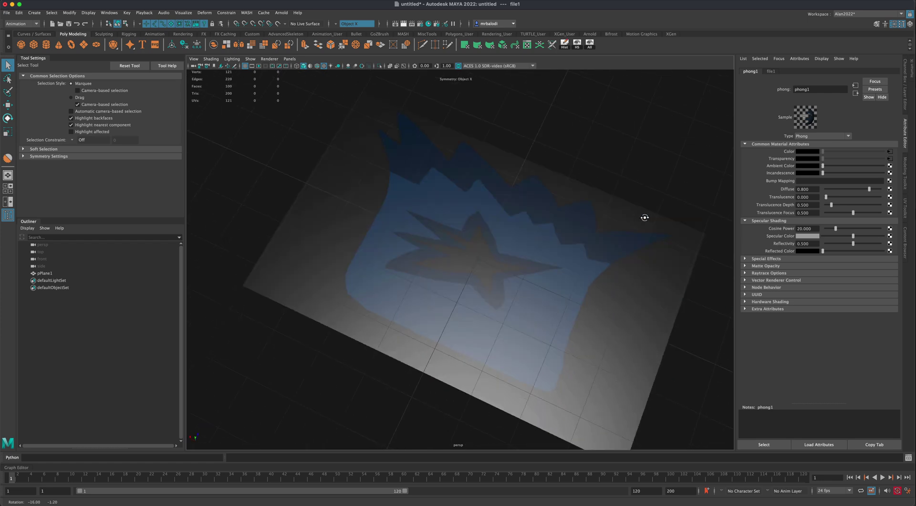
- In the Viewport 2.0 options, set Transparency Algorithm to Alpha Cut
left_click(270, 59)
left_click(310, 72)
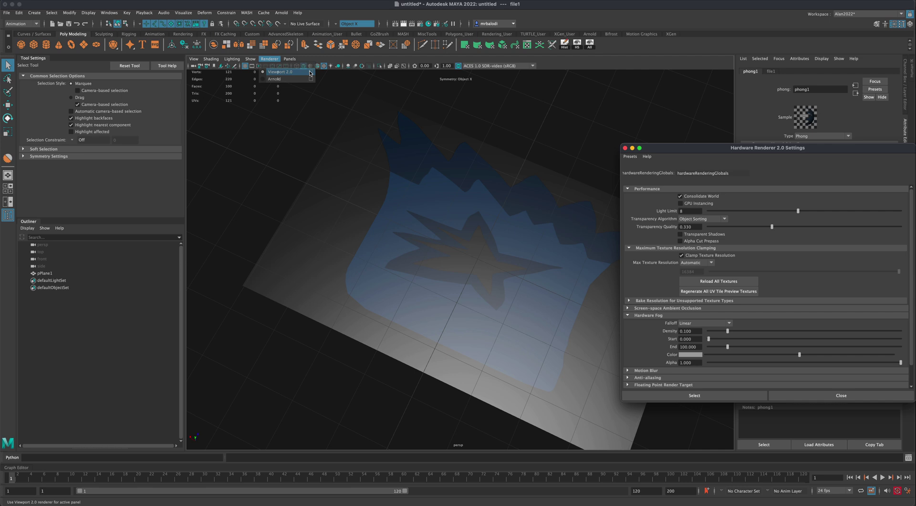
left_click_drag(698, 151, 610, 140)
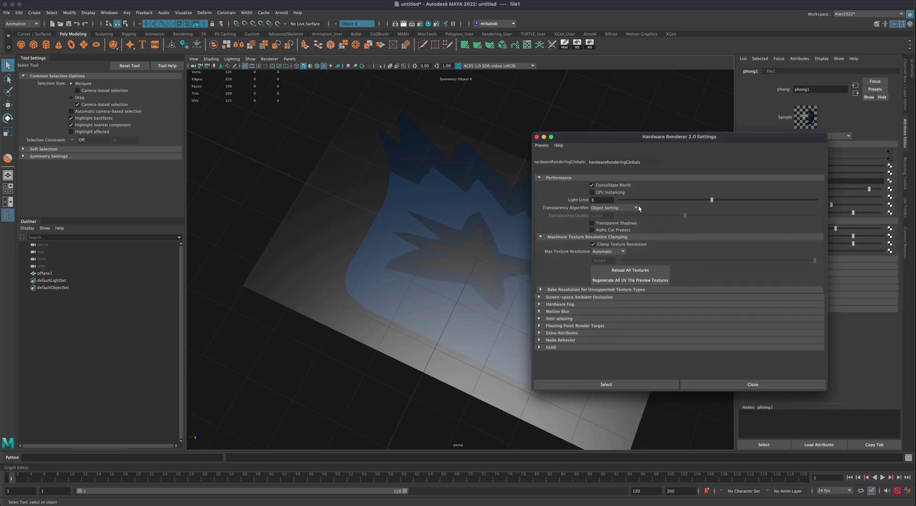
left_click(614, 208)
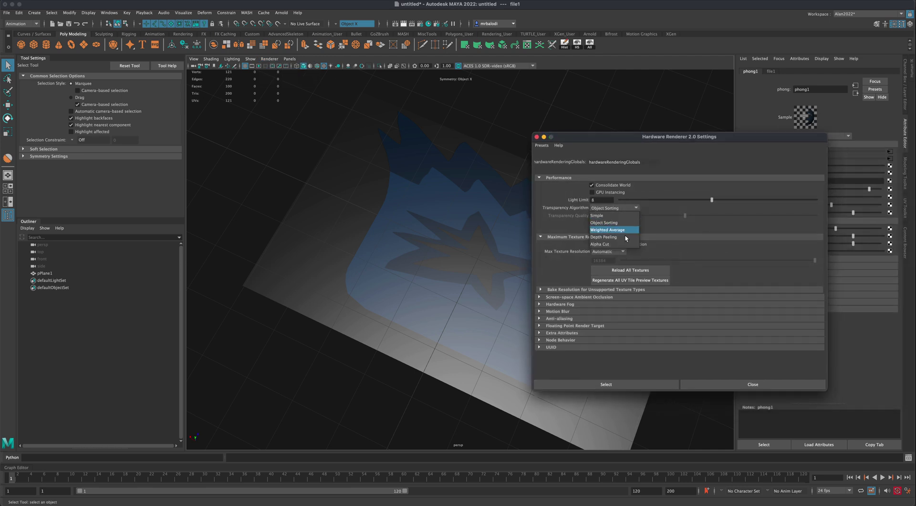
left_click(622, 242)
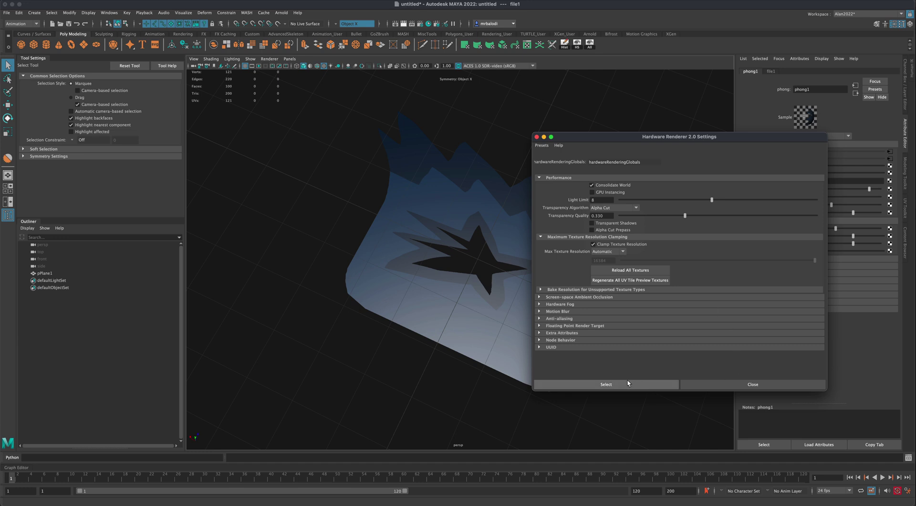
left_click(613, 384)
left_click(753, 384)
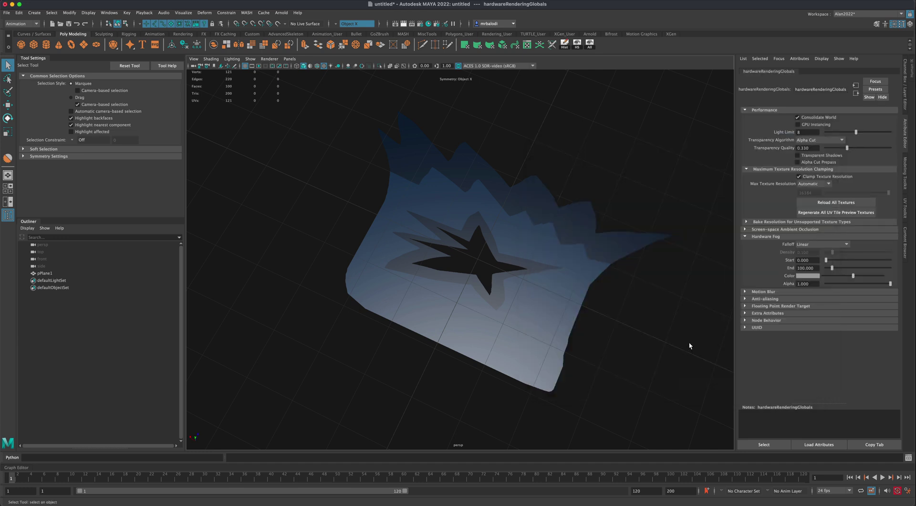
left_click_drag(687, 343, 624, 343, "alt")
- Scale pPlane1 inward along X into a narrow flag shape, then tumble to inspect it
left_click(599, 315)
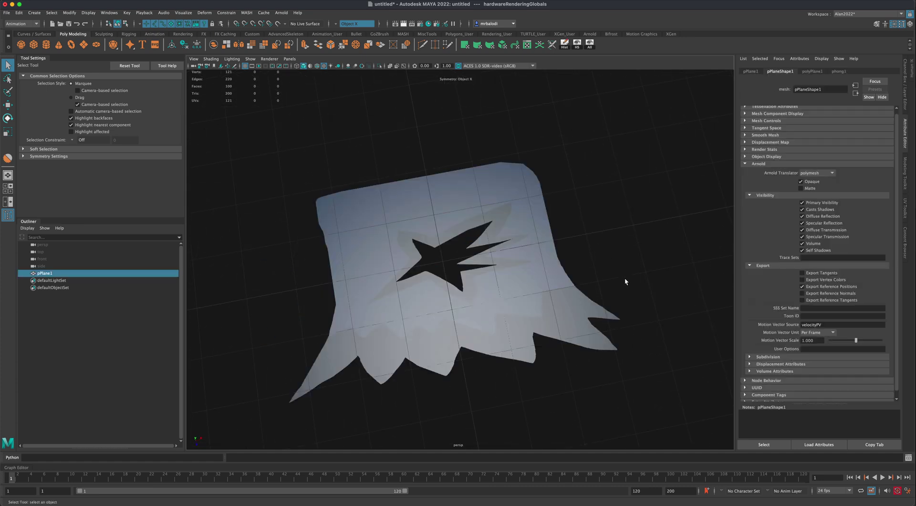
left_click_drag(626, 280, 659, 244, "alt")
left_click(8, 132)
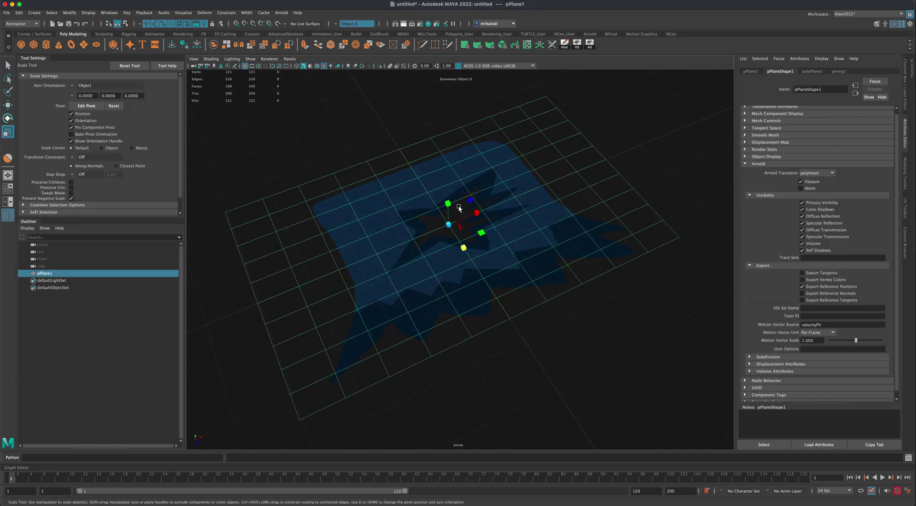
left_click_drag(478, 214, 441, 228)
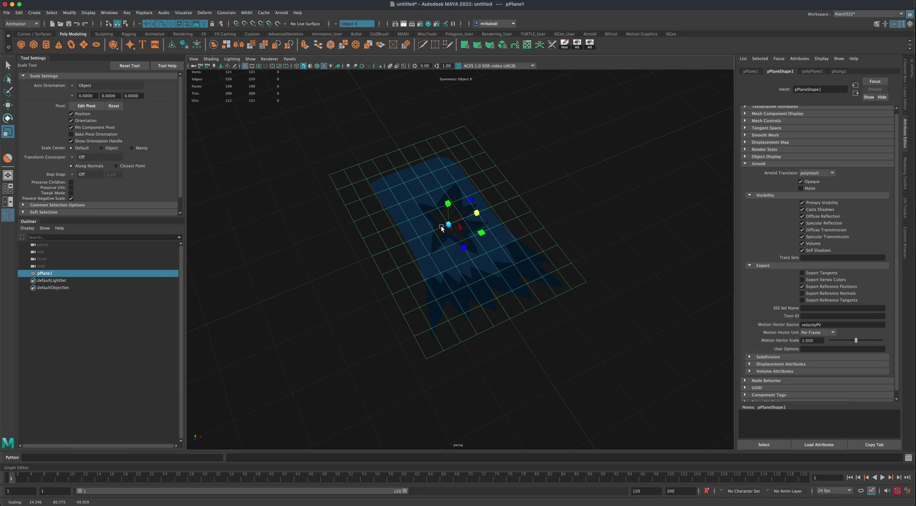
key("q")
left_click(312, 233)
mouse_move(312, 234)
left_mouse_down("alt")
mouse_move(327, 270)
mouse_move(320, 288)
mouse_move(358, 219)
mouse_move(403, 218)
mouse_move(397, 239)
mouse_move(501, 233)
mouse_move(497, 254)
mouse_move(487, 252)
left_mouse_up("alt")
scroll(565, 254, "up", 2)
left_click_drag(536, 211, 592, 171, "alt")
left_click_drag(538, 193, 483, 235, "alt")
- Rotate the plane around its Z axis, then undo the rotation
left_click(485, 231)
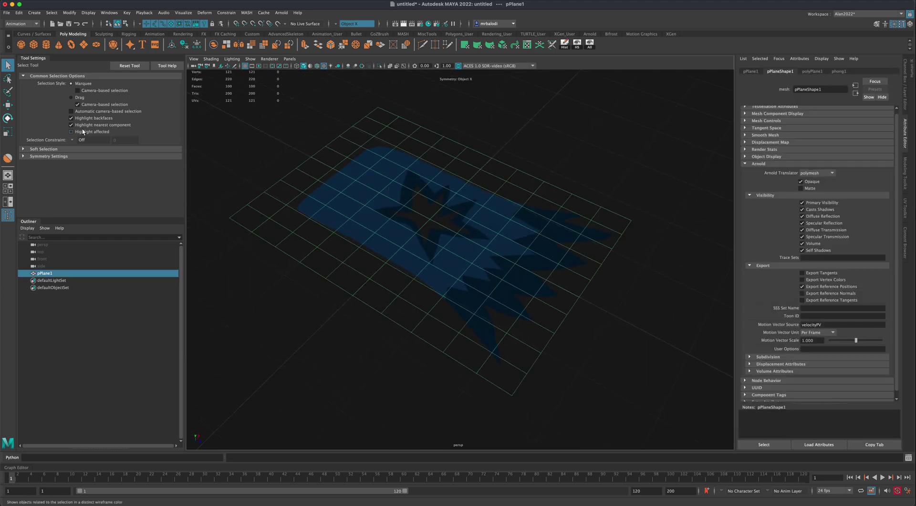
key("e")
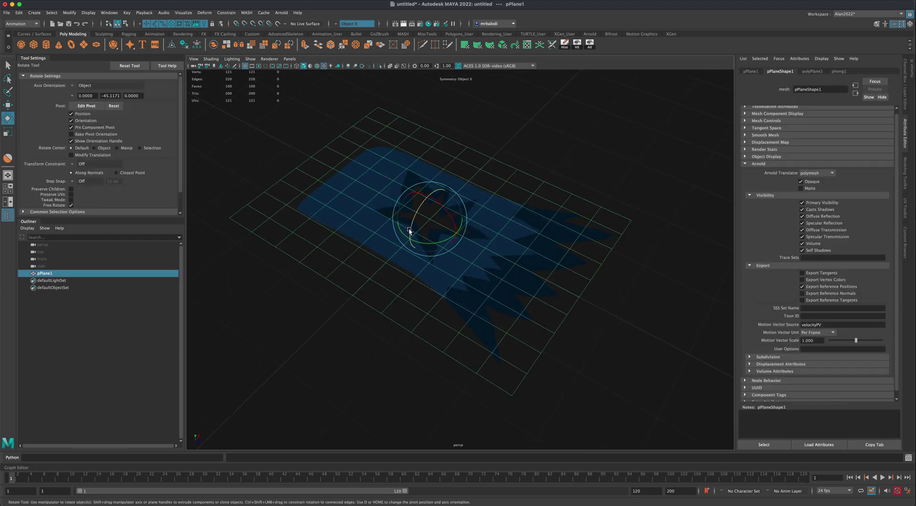
left_click_drag(409, 231, 448, 185)
key("ctrl+z")
key("ctrl+z")
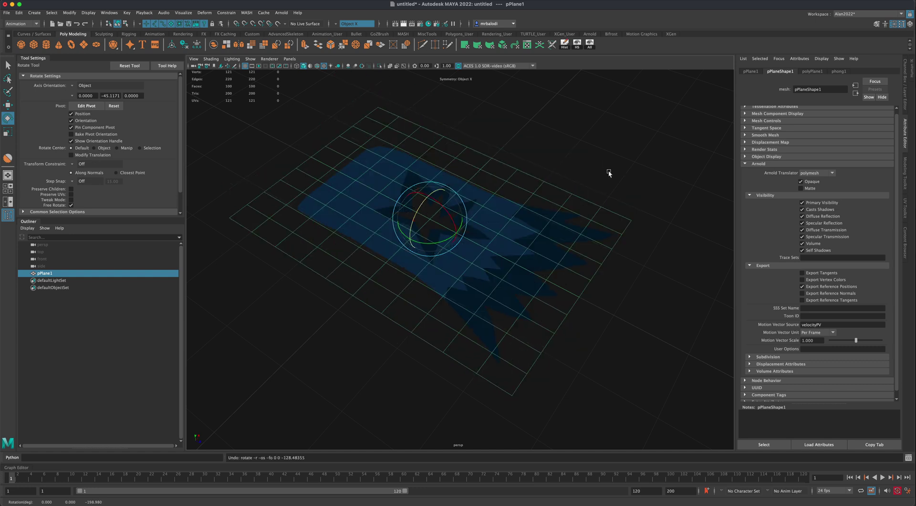
- Turn on Two Sided Lighting in the viewport and orbit to check the plane edge-on
left_click(234, 58)
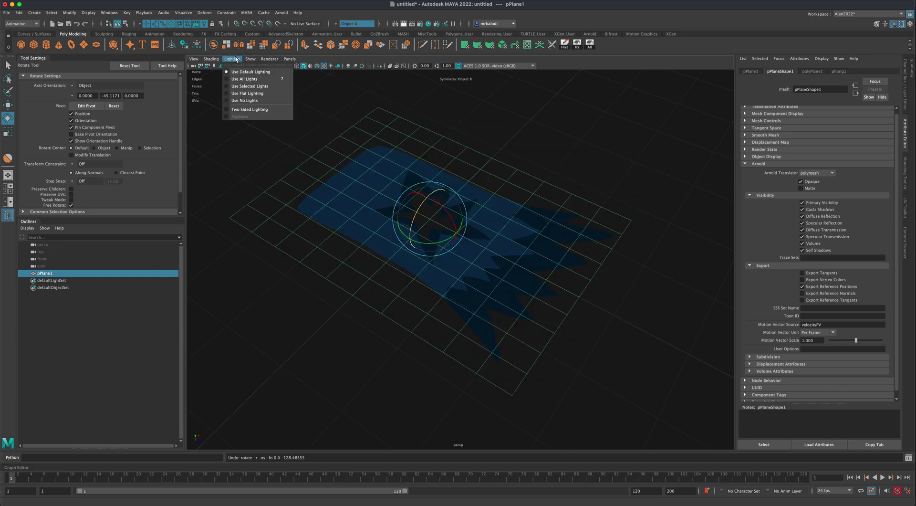
left_click(245, 110)
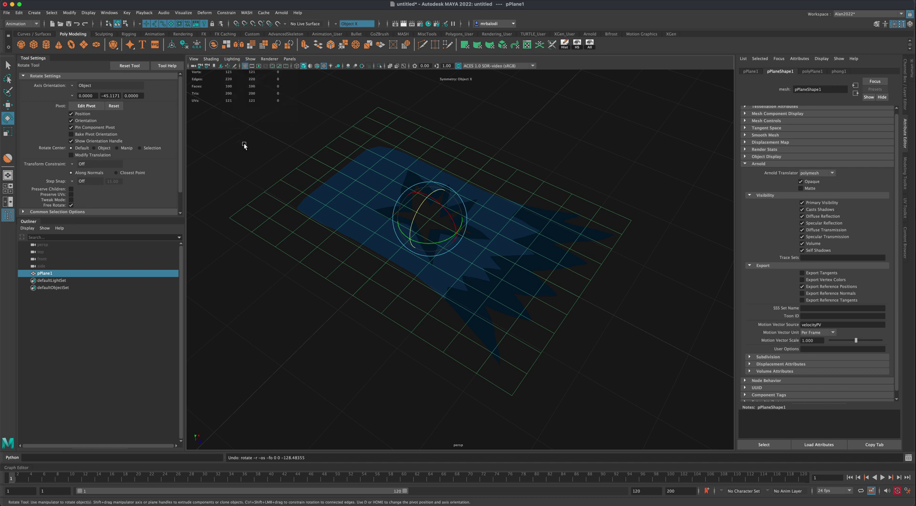
left_click(8, 65)
mouse_move(245, 305)
left_mouse_down("alt")
mouse_move(252, 274)
mouse_move(243, 314)
mouse_move(256, 272)
mouse_move(238, 313)
left_mouse_up("alt")
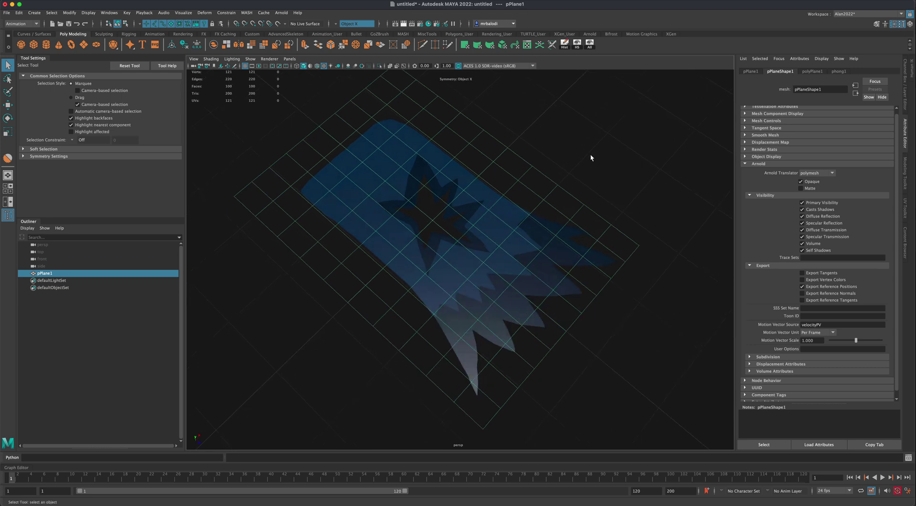
mouse_move(591, 157)
left_mouse_down("alt")
mouse_move(605, 161)
mouse_move(525, 225)
mouse_move(588, 203)
mouse_move(531, 172)
mouse_move(539, 171)
left_mouse_up("alt")
- Change the plane's phong1 material type to Lambert, creating lambert2, via Material Attributes
left_click(604, 161)
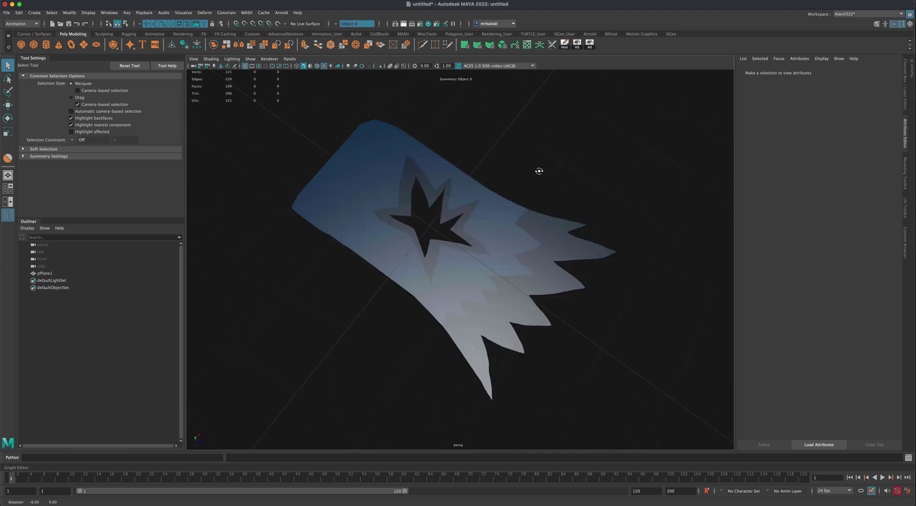
left_click(483, 205)
right_click(498, 193)
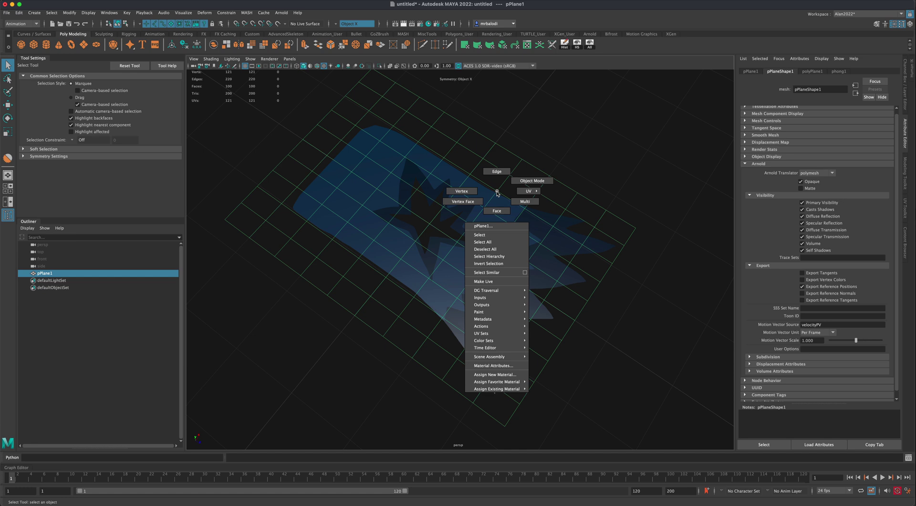
left_click(503, 365)
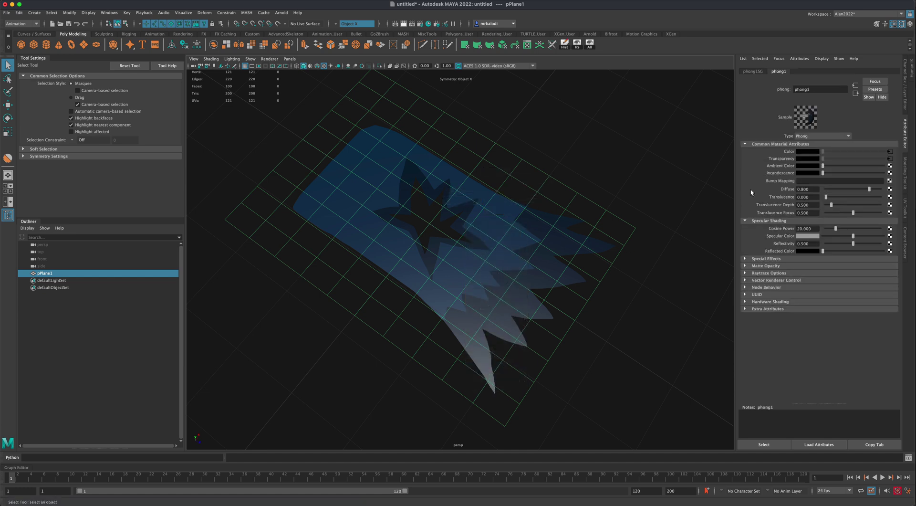
left_click(812, 136)
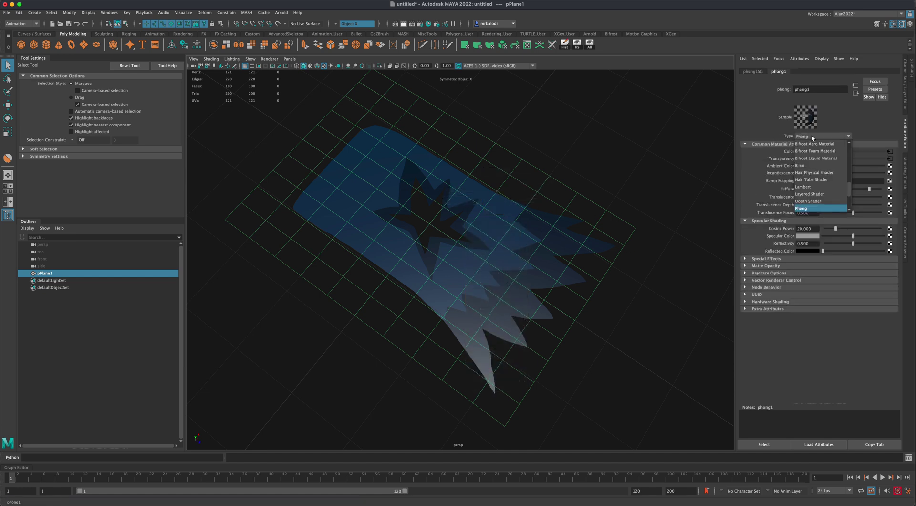
left_click(811, 186)
mouse_move(630, 185)
left_mouse_down("alt")
mouse_move(618, 178)
mouse_move(625, 144)
mouse_move(615, 190)
mouse_move(591, 191)
mouse_move(599, 178)
mouse_move(620, 188)
mouse_move(617, 158)
mouse_move(610, 186)
mouse_move(614, 178)
left_mouse_up("alt")
left_click_drag(431, 123, 475, 138, "alt")
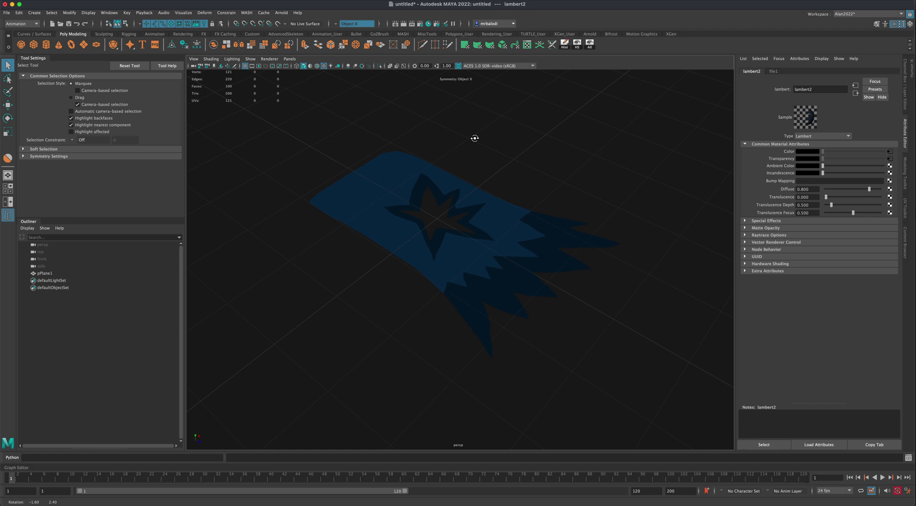
- Run an Arnold test render, then add an Arnold Skydome light to the scene
left_click(404, 23)
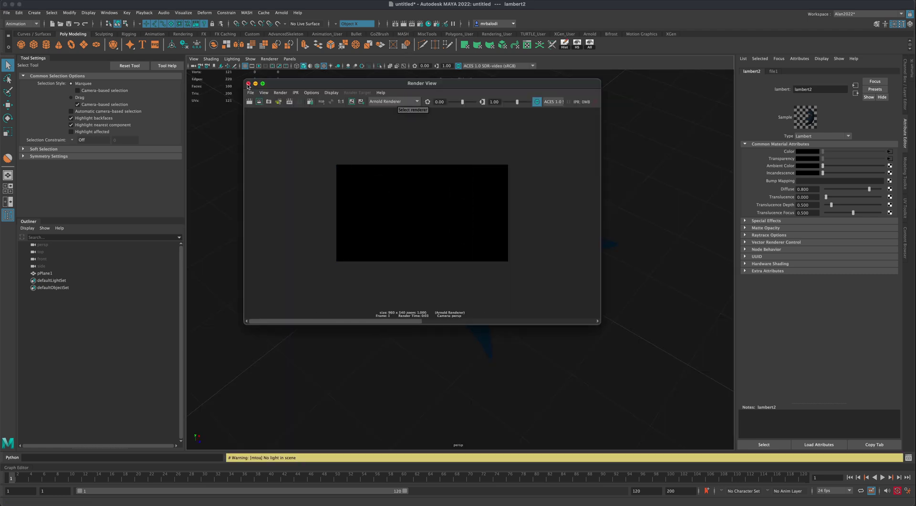
left_click(284, 20)
left_click(281, 13)
mouse_move(305, 49)
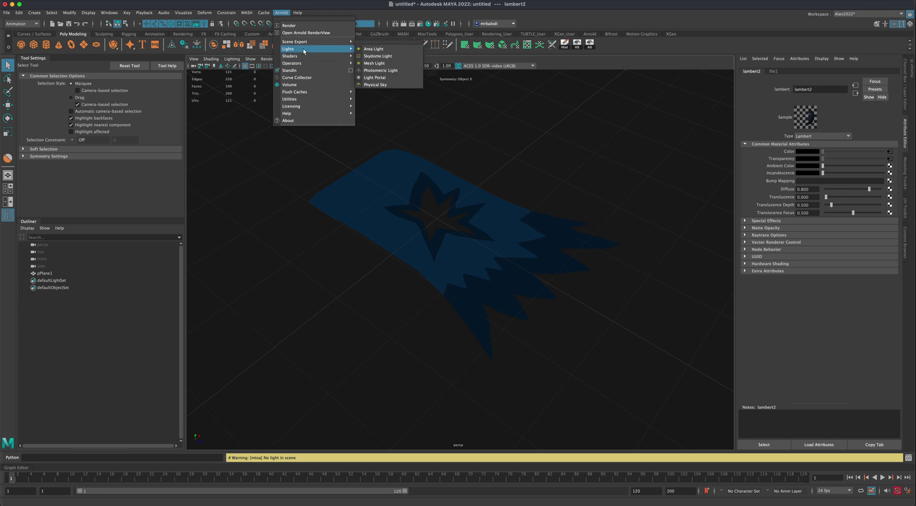
left_click(402, 58)
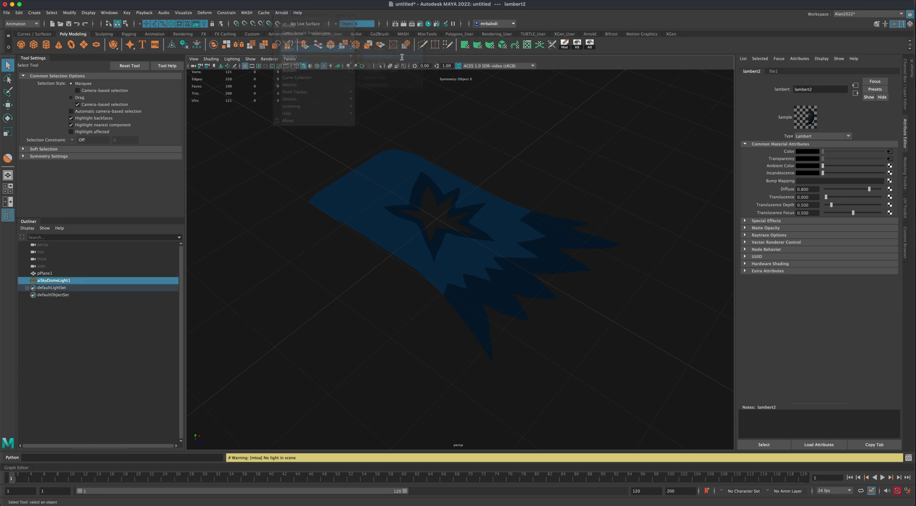
- Set the render Image Size to a square preset in Render Settings
left_click(428, 25)
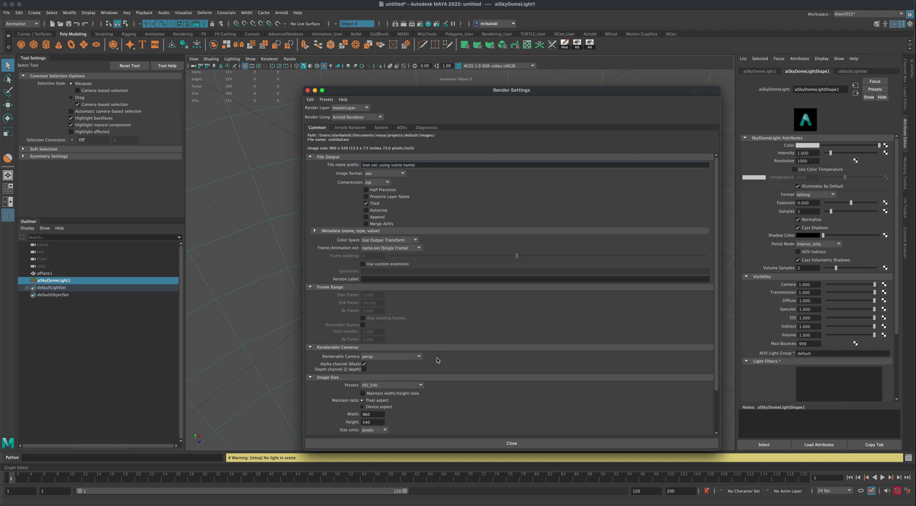
left_click(422, 385)
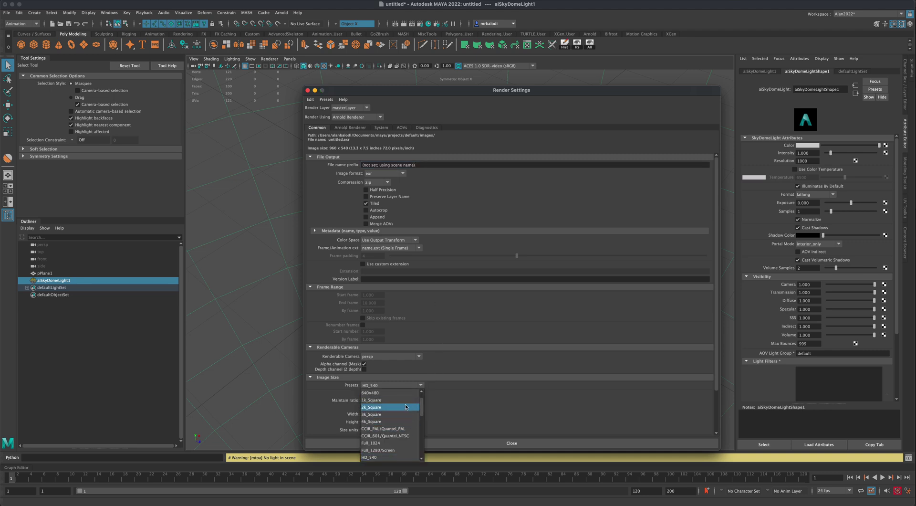
left_click(405, 399)
- Render the skydome-lit cape at 1024×1024 in Arnold, then close the preview
left_click(511, 442)
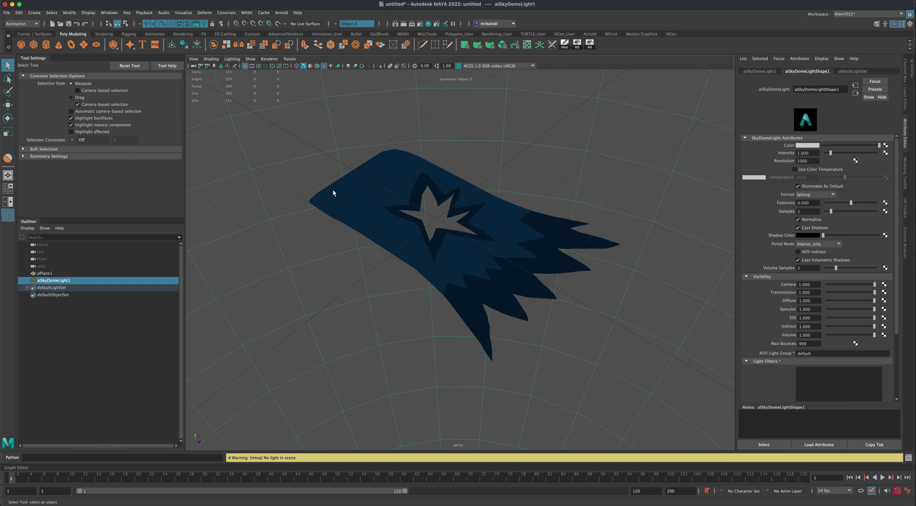
scroll(429, 147, "up", 4)
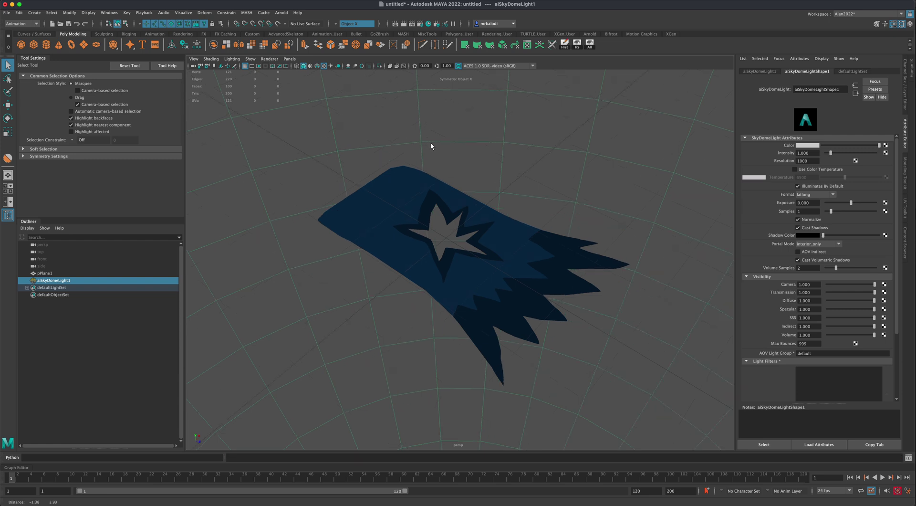
left_click(400, 24)
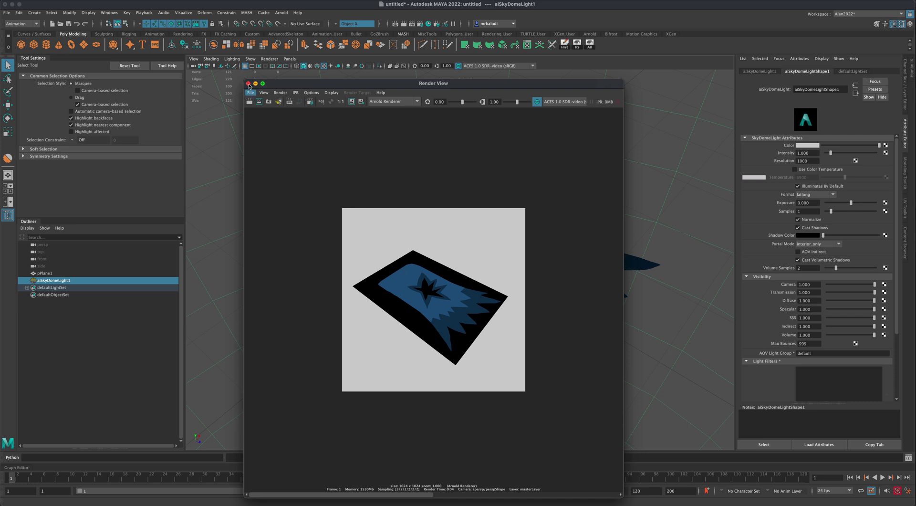
left_click(248, 84)
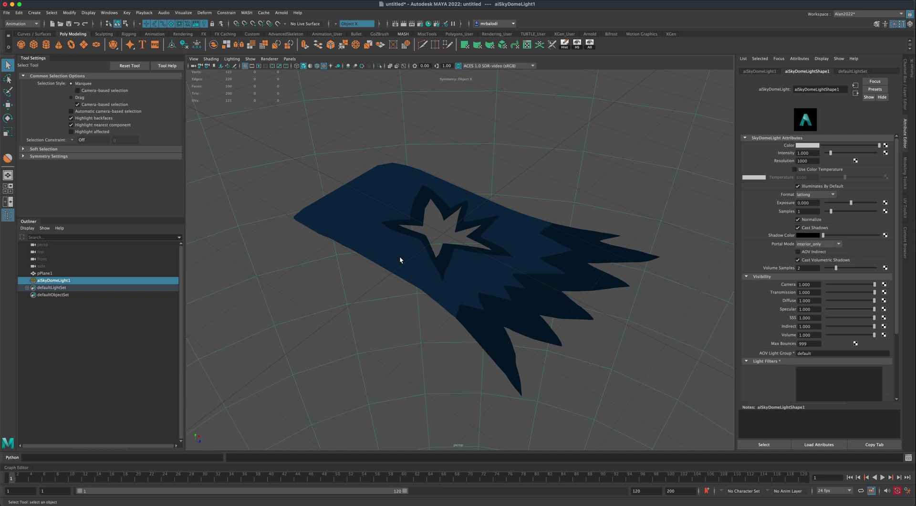
- Lower the skydome light's Camera visibility to 0.092
scroll(397, 256, "up", 2)
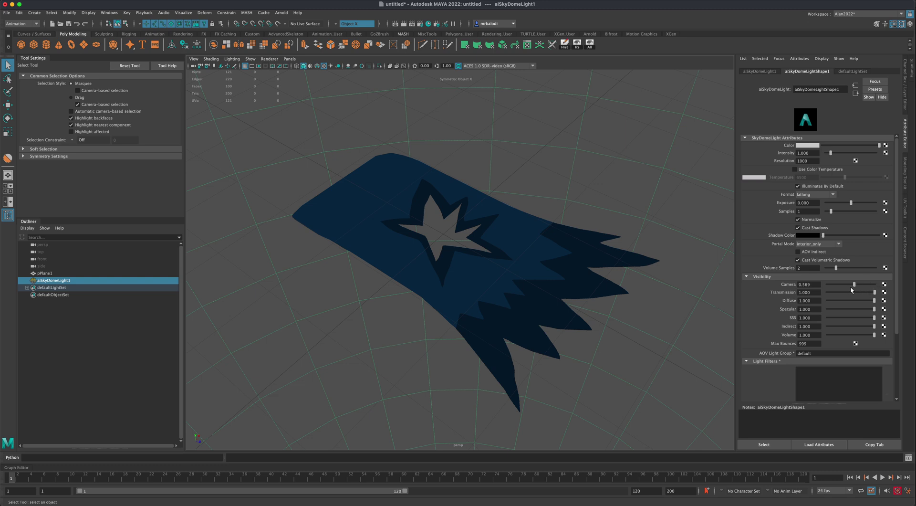
left_click_drag(829, 286, 830, 286)
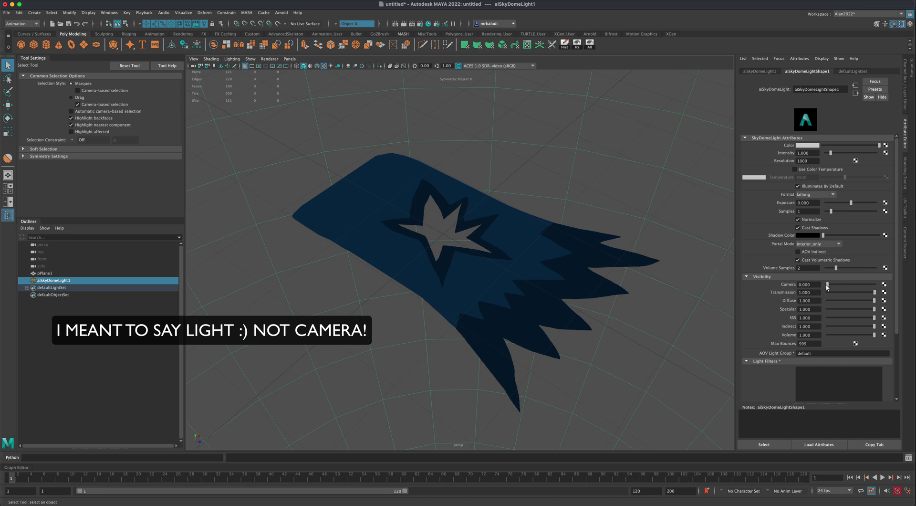
mouse_move(831, 285)
left_mouse_down()
mouse_move(880, 287)
mouse_move(832, 287)
left_mouse_up()
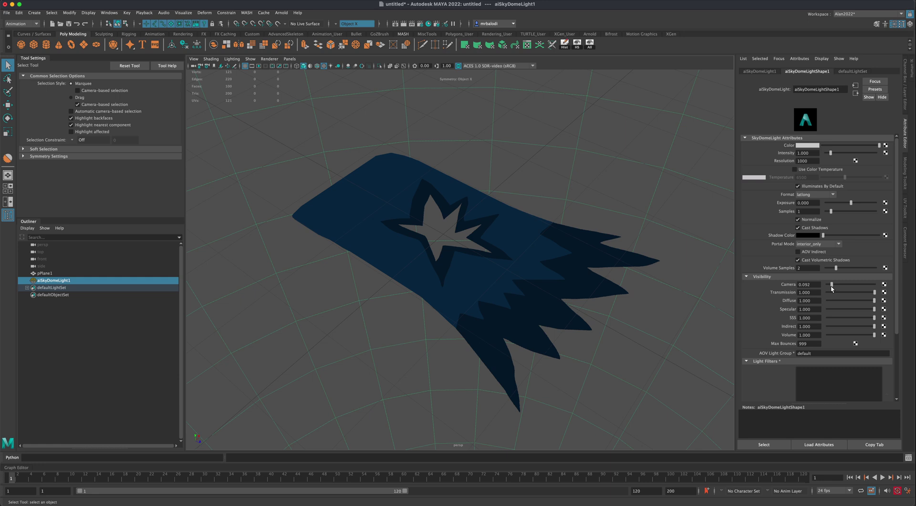
- Re-render with Arnold, compare the grey-background result with the viewport, then close it
left_click(403, 23)
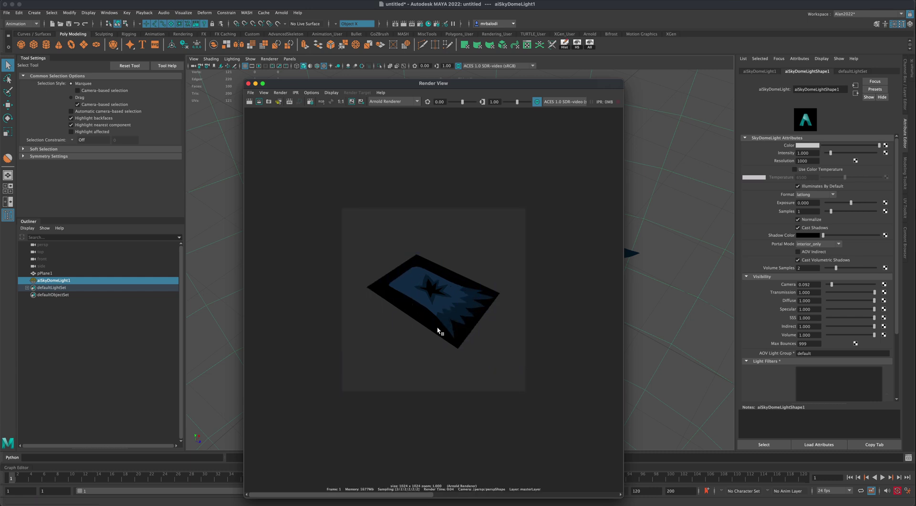
left_click_drag(428, 84, 432, 60)
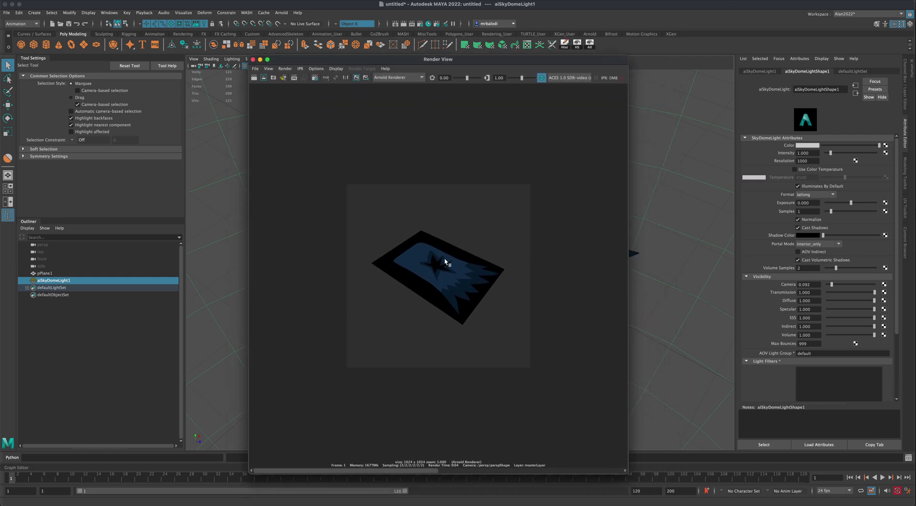
left_click_drag(292, 63, 615, 83)
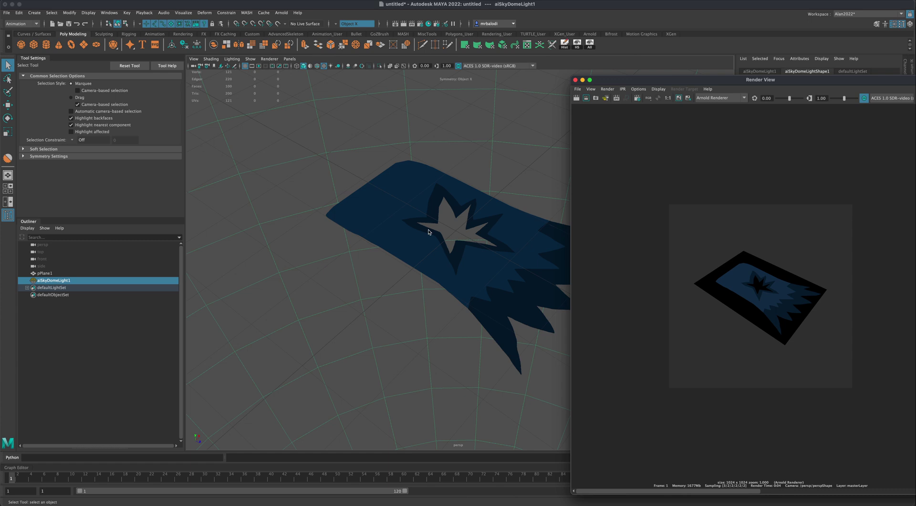
left_click_drag(677, 80, 404, 91)
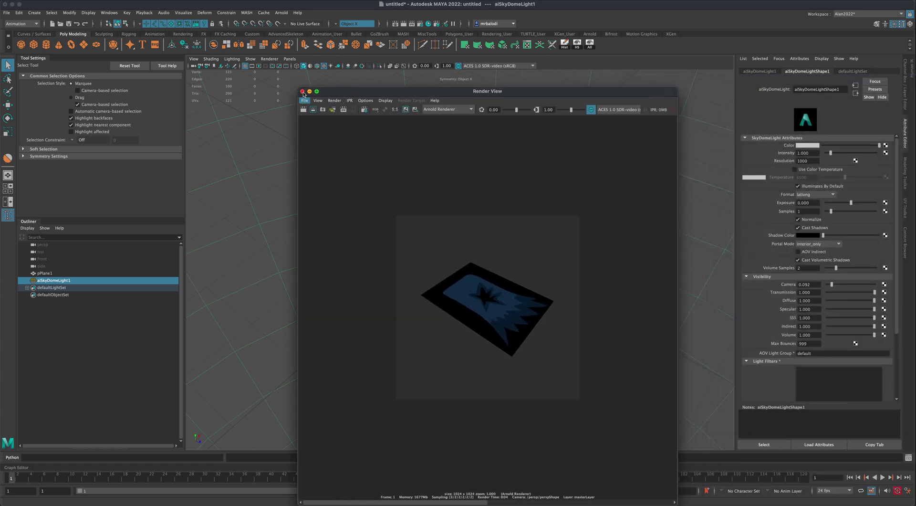
left_click(302, 91)
- Assign a new aiStandardSurface material to the cape plane
left_click(520, 228)
right_click(517, 225)
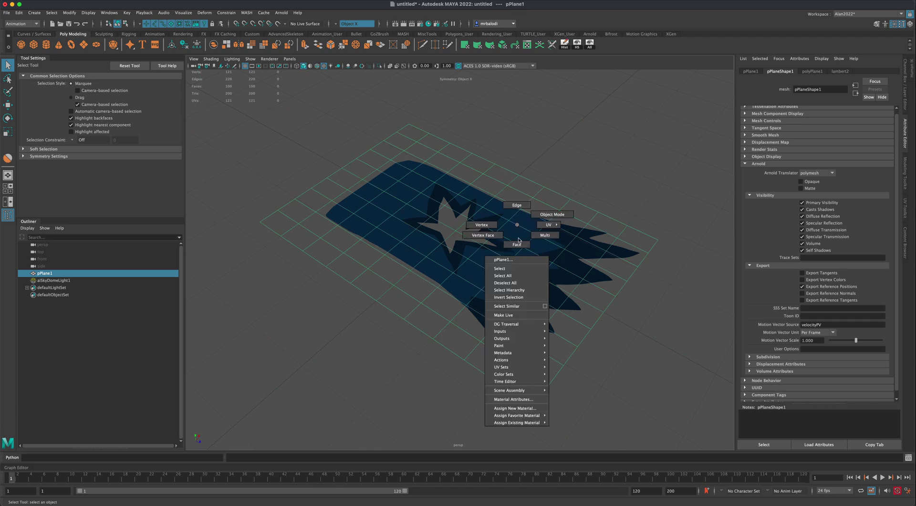
mouse_move(528, 425)
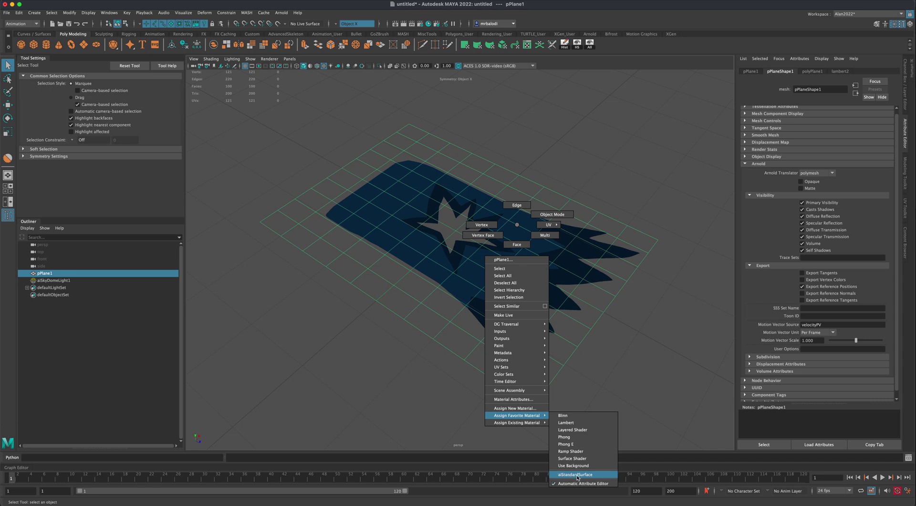
left_click(598, 475)
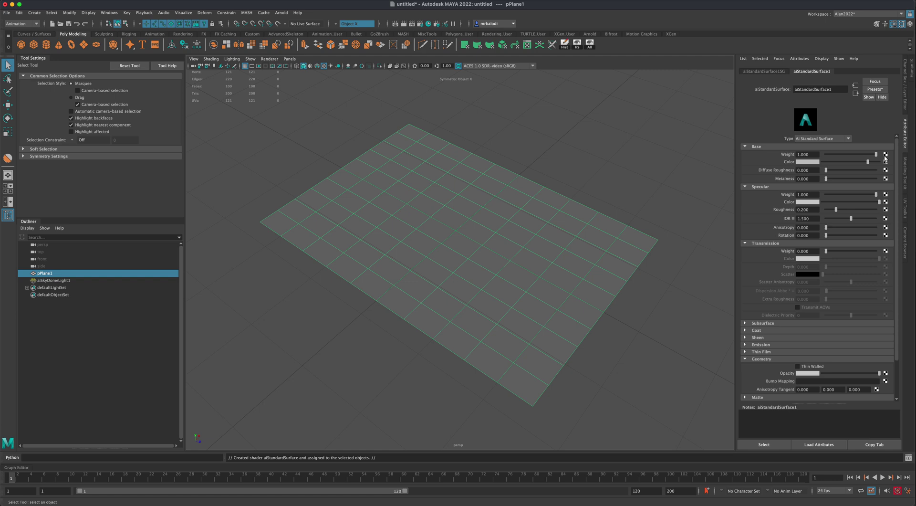
- Map the base Color to a file texture loading cape.psd
left_click(885, 162)
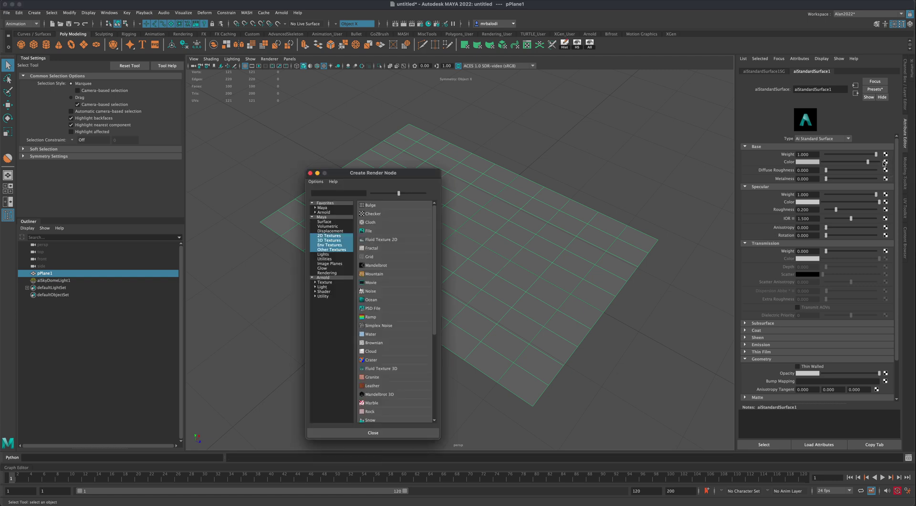
left_click(370, 231)
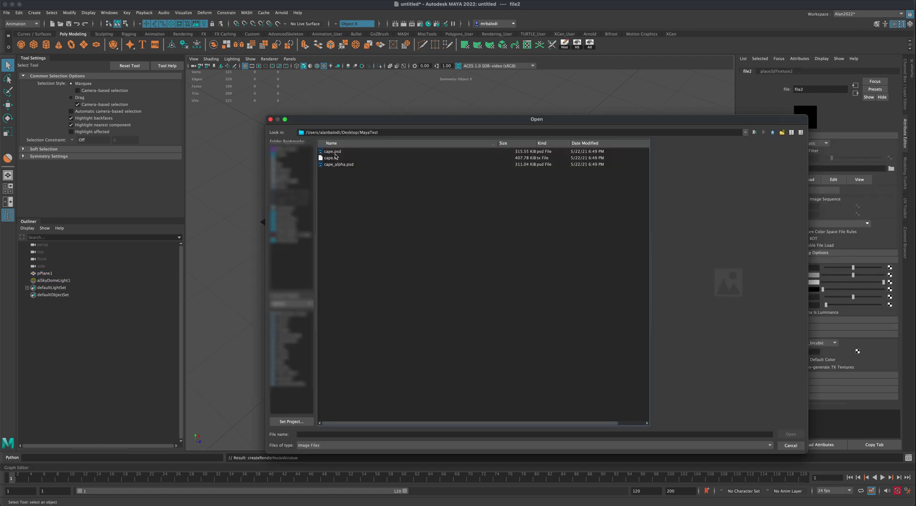
left_click(333, 152)
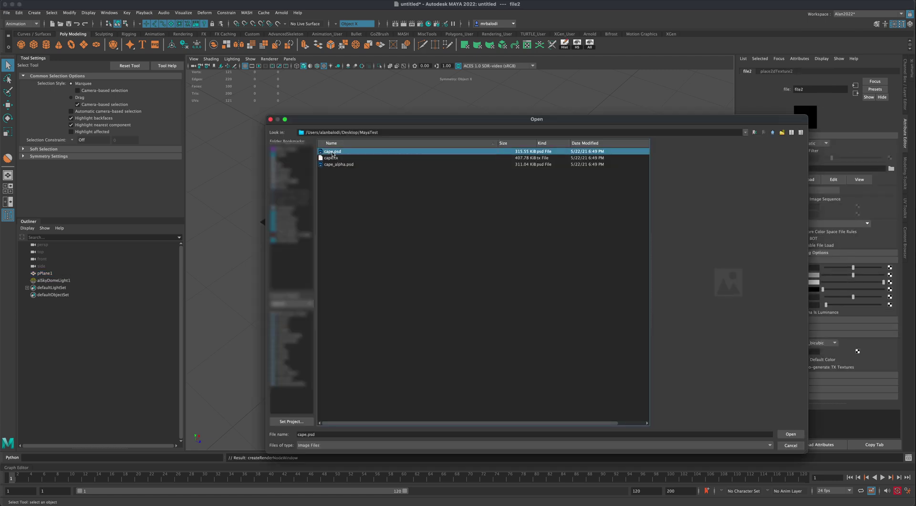
left_click(792, 433)
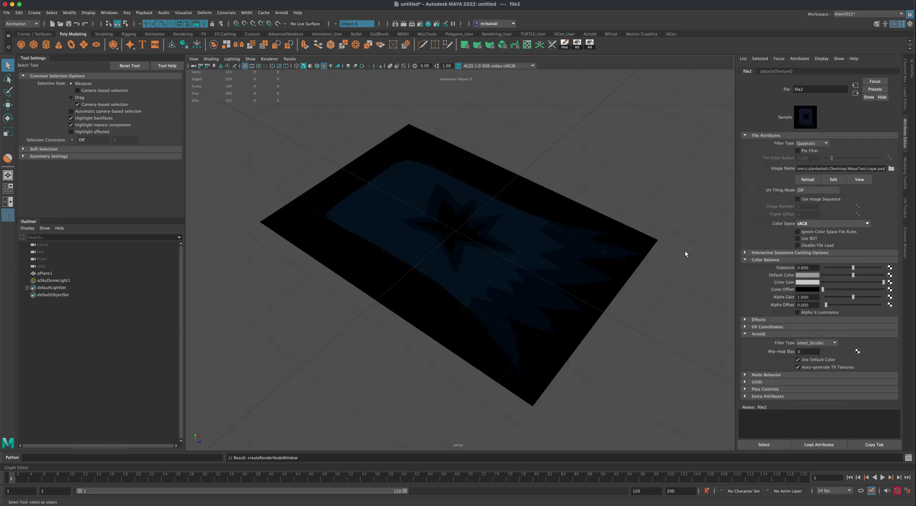
left_click_drag(685, 251, 680, 254, "alt")
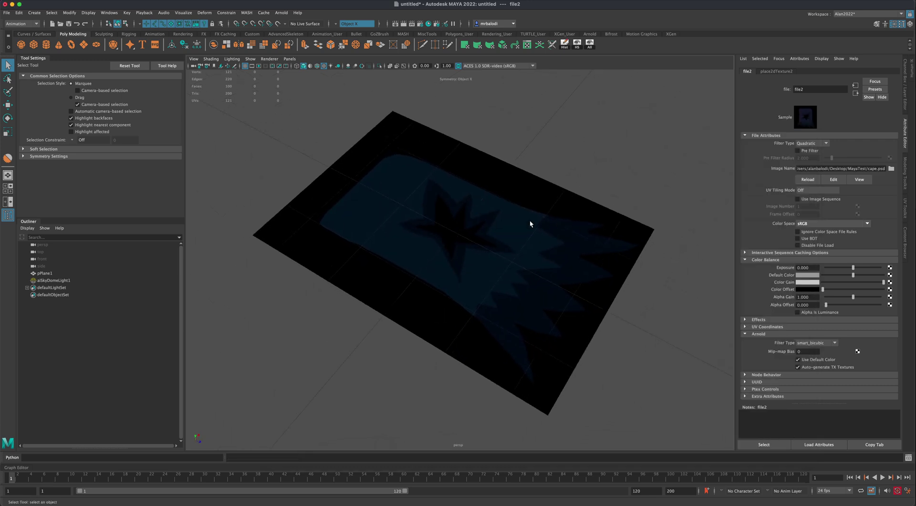
mouse_move(531, 214)
left_mouse_down("alt")
mouse_move(546, 208)
mouse_move(535, 213)
left_mouse_up("alt")
- Connect a new file texture loading cape_alpha.psd to the material's Geometry Opacity
left_click(517, 221)
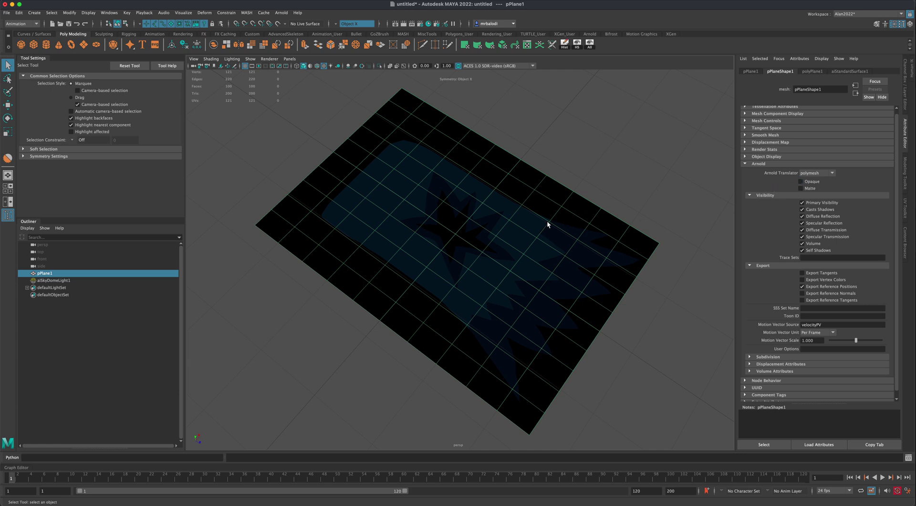
right_click_drag(546, 221, 557, 396)
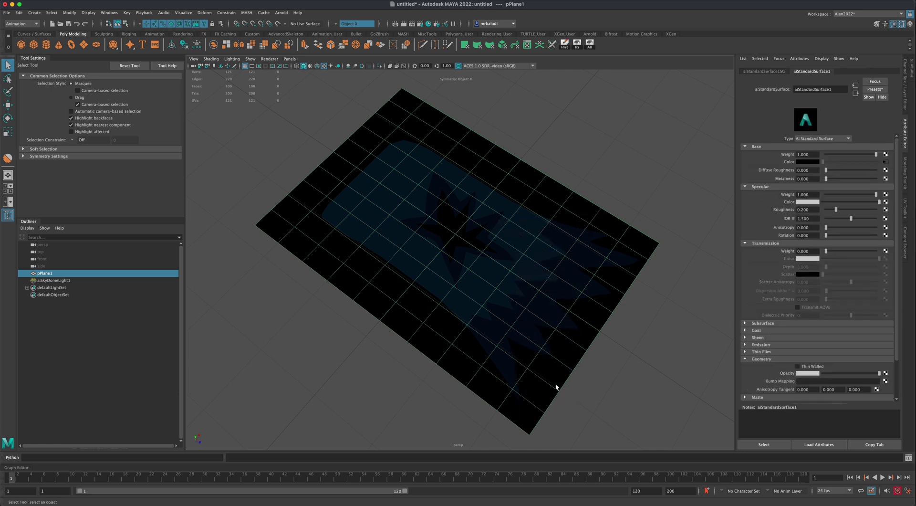
left_click_drag(519, 283, 522, 277, "alt")
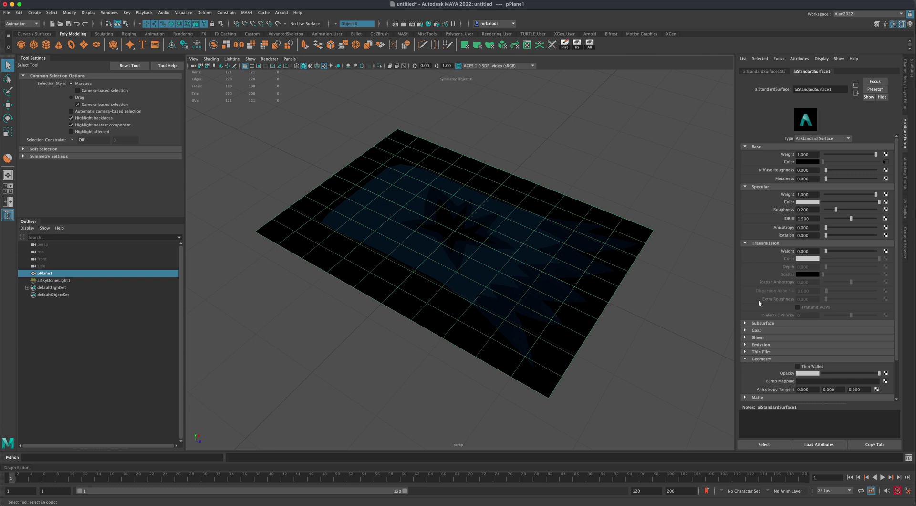
scroll(764, 360, "down", 2)
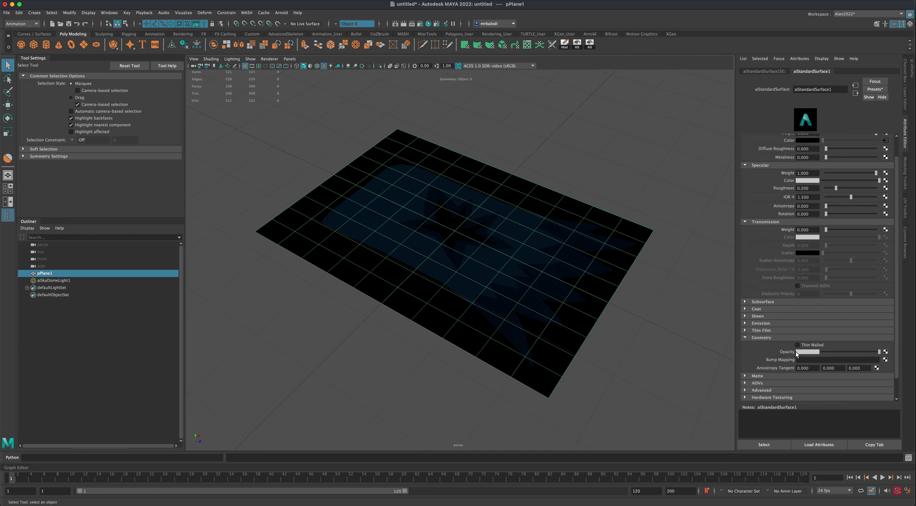
left_click(886, 352)
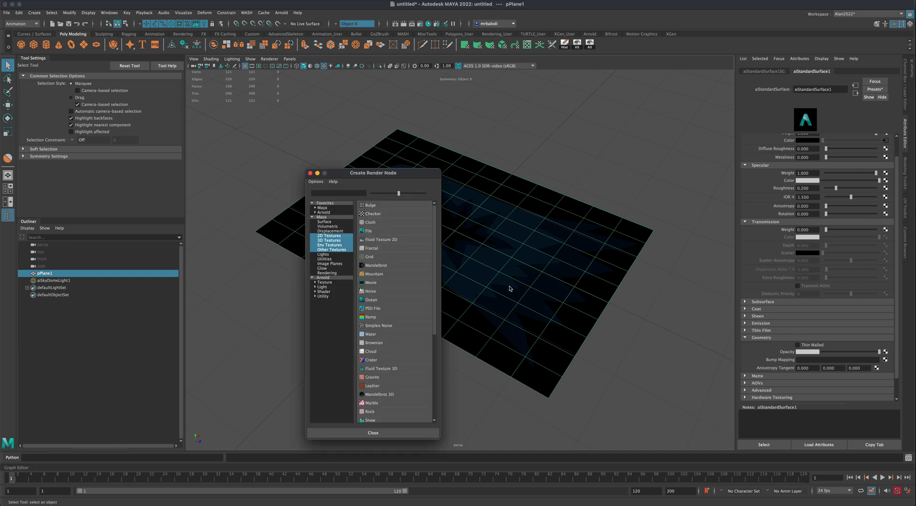
left_click(369, 231)
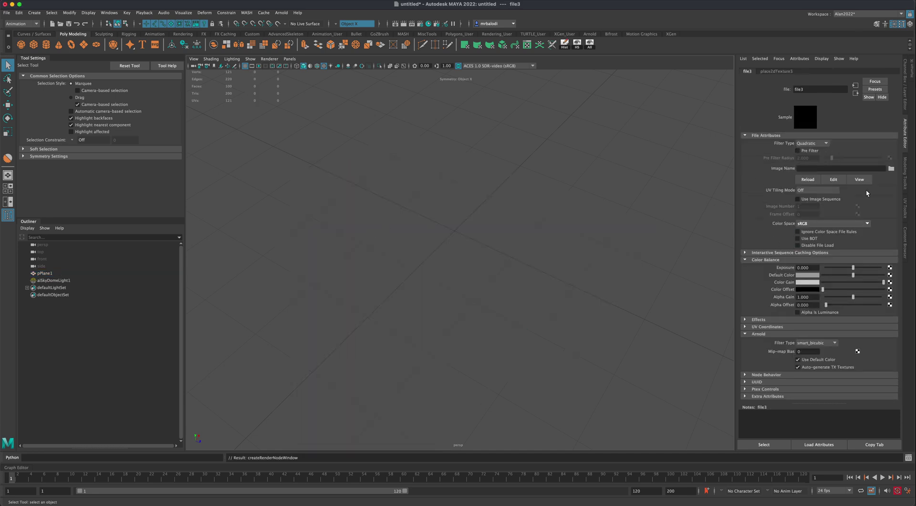
left_click(890, 168)
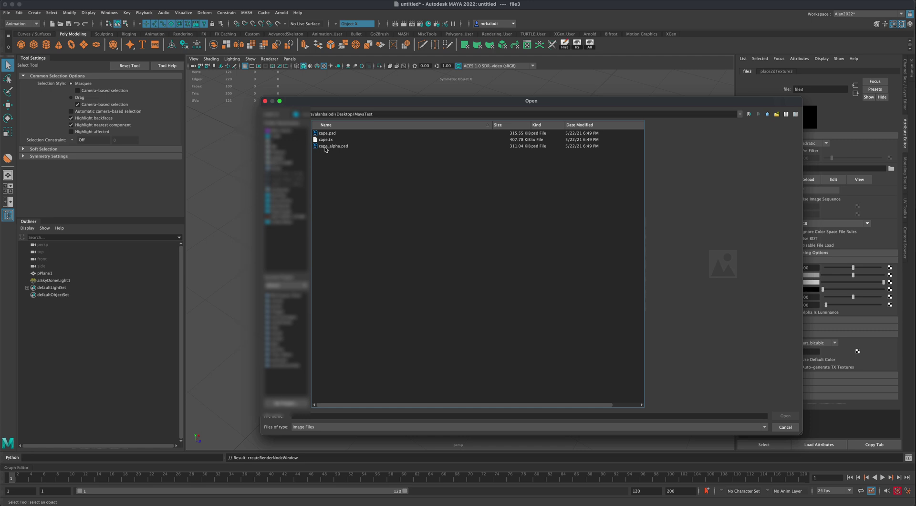
left_click(339, 147)
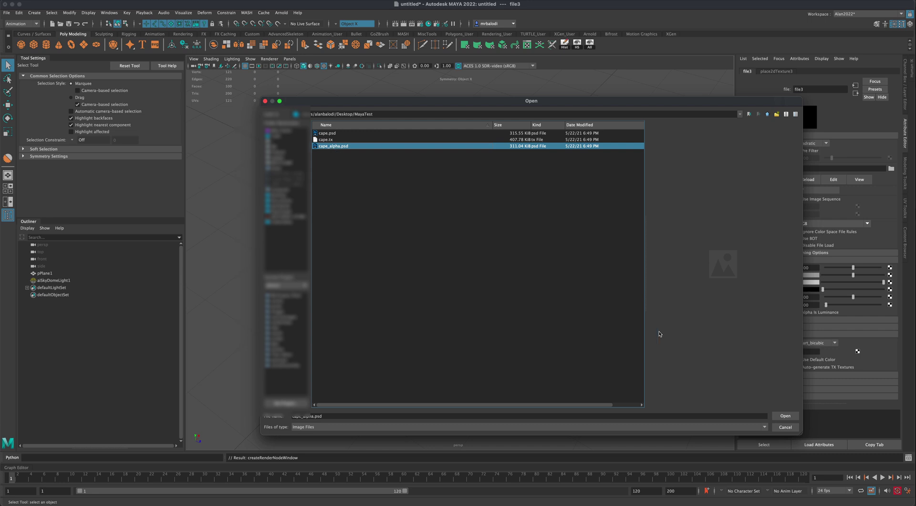
left_click(784, 416)
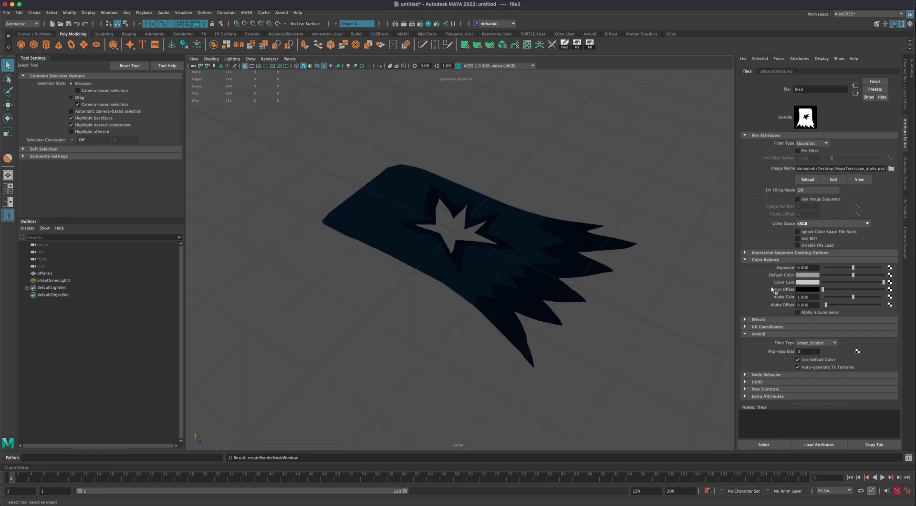
- Open the file3 texture node settings in the Attribute Editor
left_click_drag(463, 315, 496, 274, "alt")
left_click(513, 255)
right_click_drag(513, 255, 530, 426)
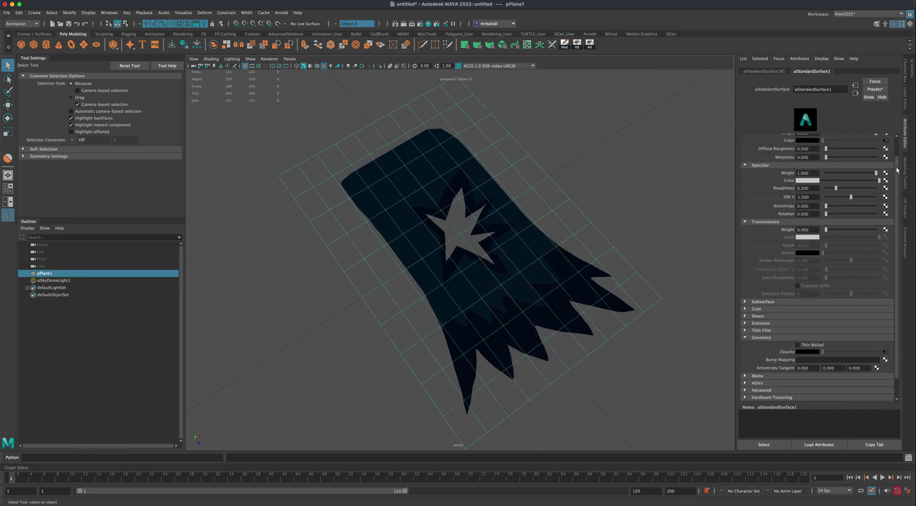
scroll(897, 151, "up", 2)
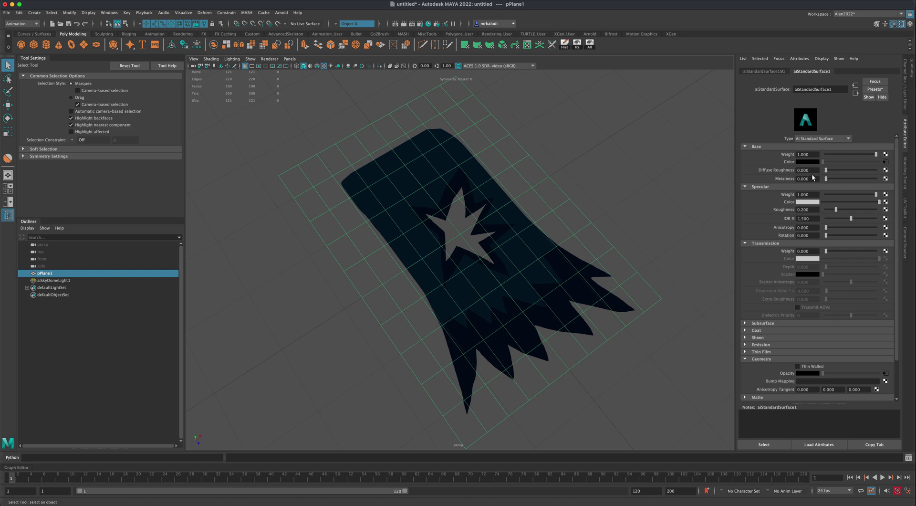
left_click(639, 222)
left_click_drag(642, 224, 637, 224, "alt")
left_click_drag(489, 212, 583, 206, "alt")
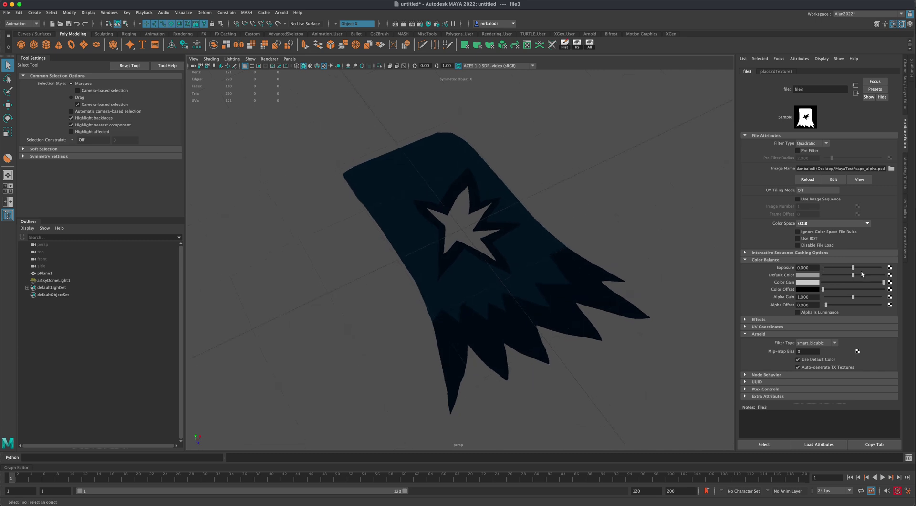
- Preview a brighter Color Balance Exposure, leaving Exposure at 0, while orbiting the cape
left_click_drag(854, 269, 861, 268)
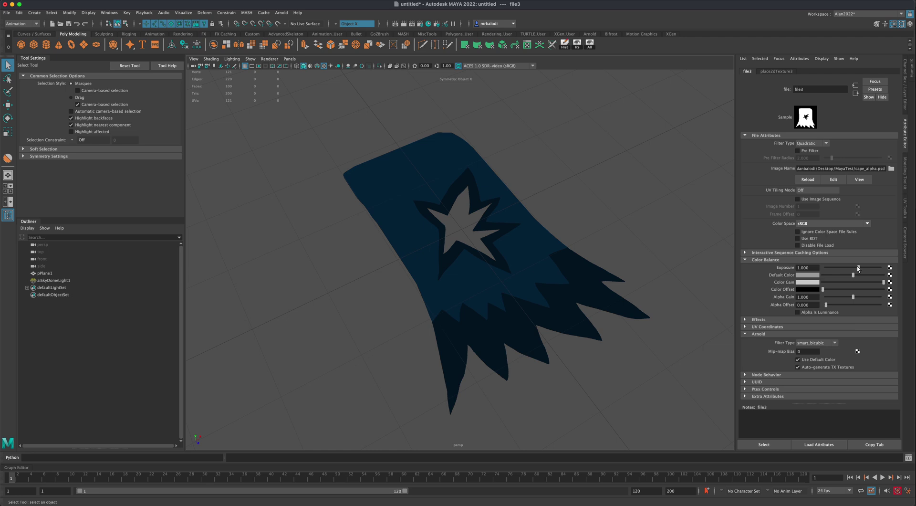
left_click_drag(621, 229, 588, 226, "alt")
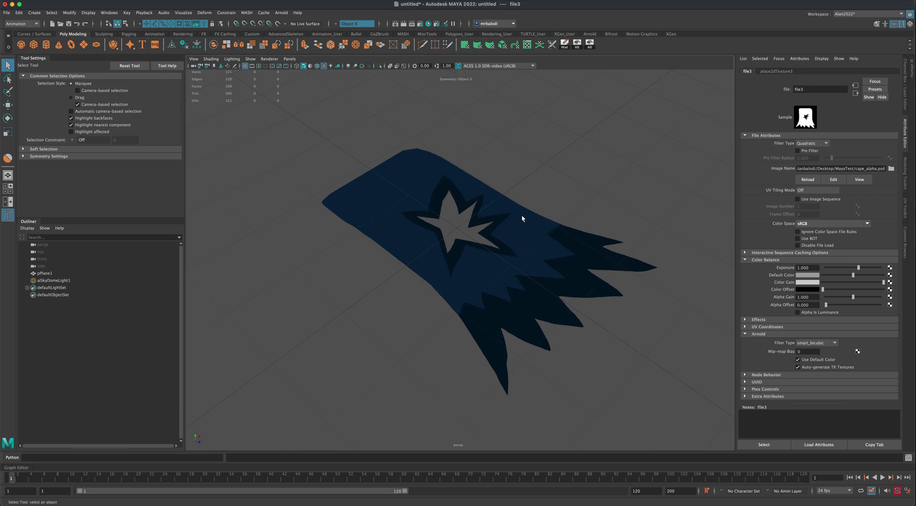
left_click_drag(522, 215, 521, 295, "alt")
left_click_drag(611, 256, 502, 102, "alt")
- Review an Arnold test render of the star cape, close it, and reselect pPlane1
left_click(405, 23)
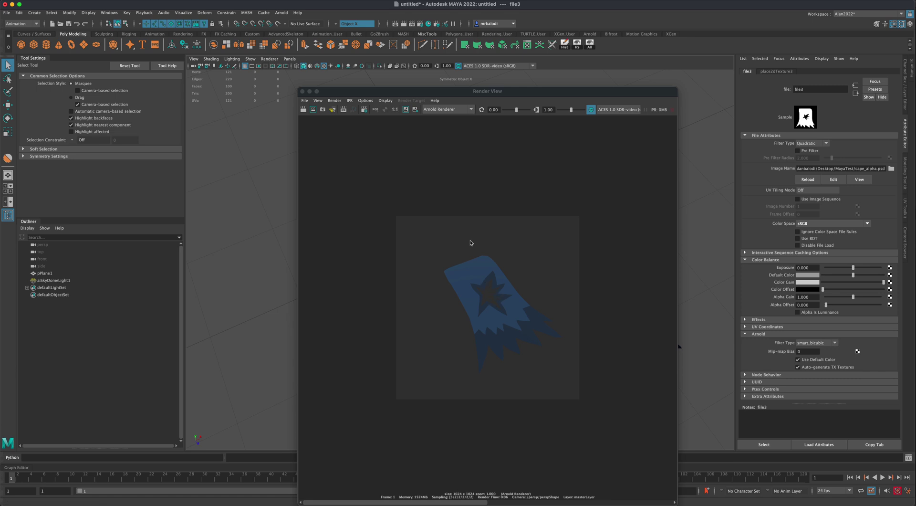
left_click(302, 92)
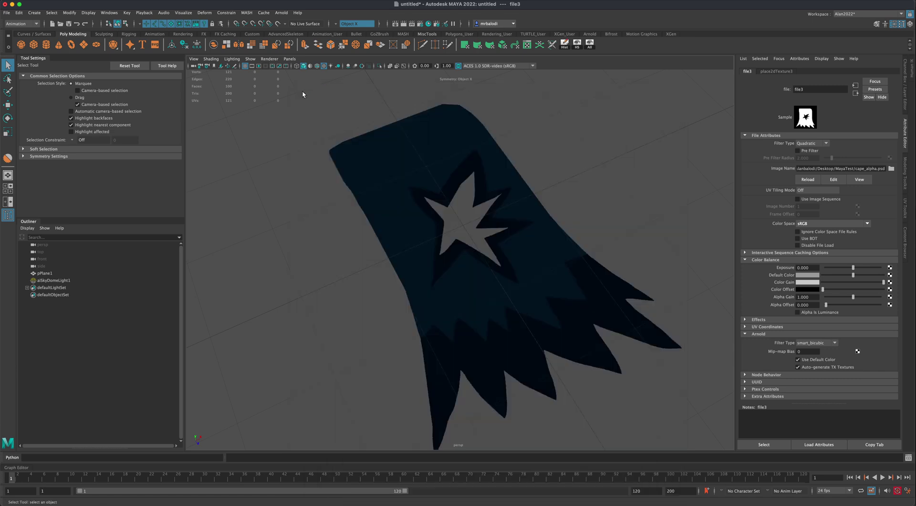
left_click_drag(368, 173, 465, 144, "alt")
left_click(480, 143)
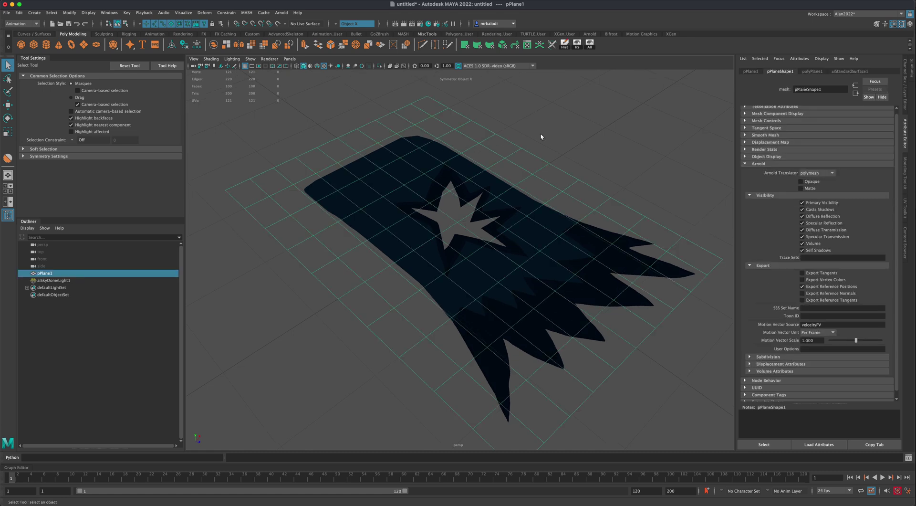
- Select aiSkyDomeLight1, set viewport Lighting to Use All Lights, and lower intensity to 1.449
left_click(581, 136)
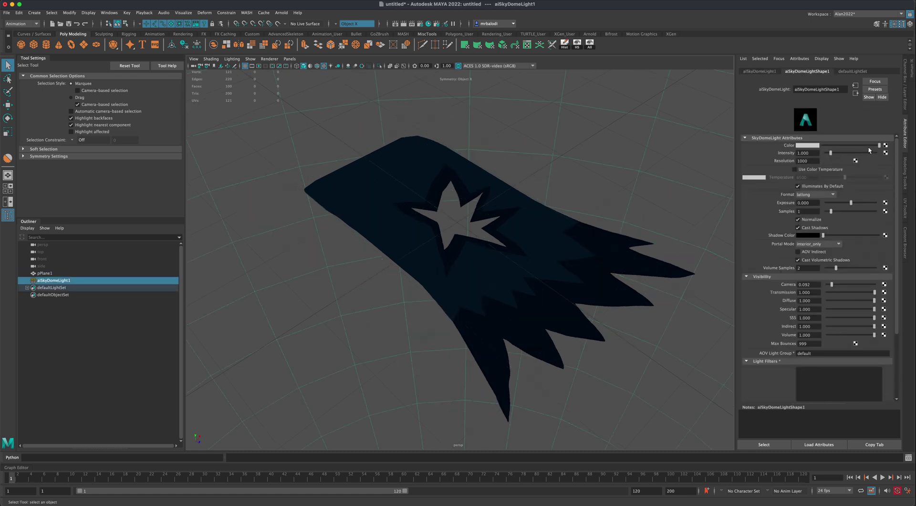
left_click_drag(880, 147, 840, 155)
left_click(232, 59)
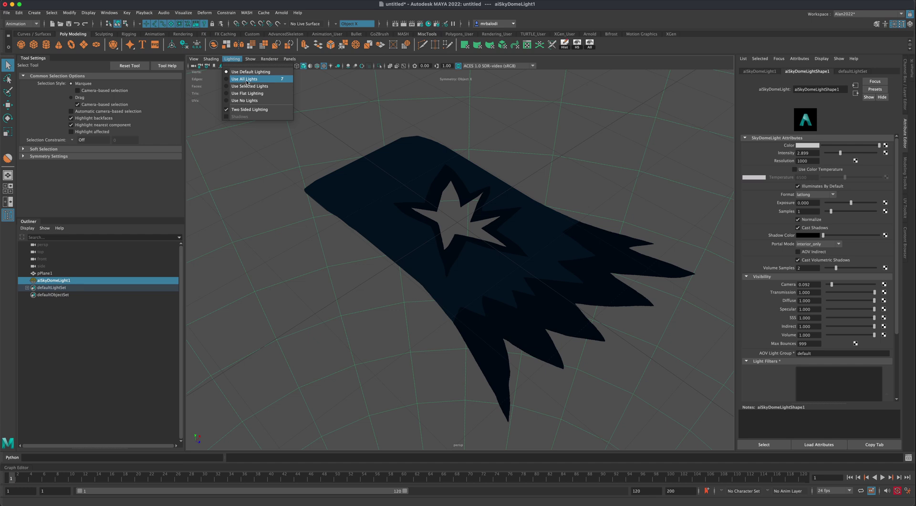
left_click(246, 79)
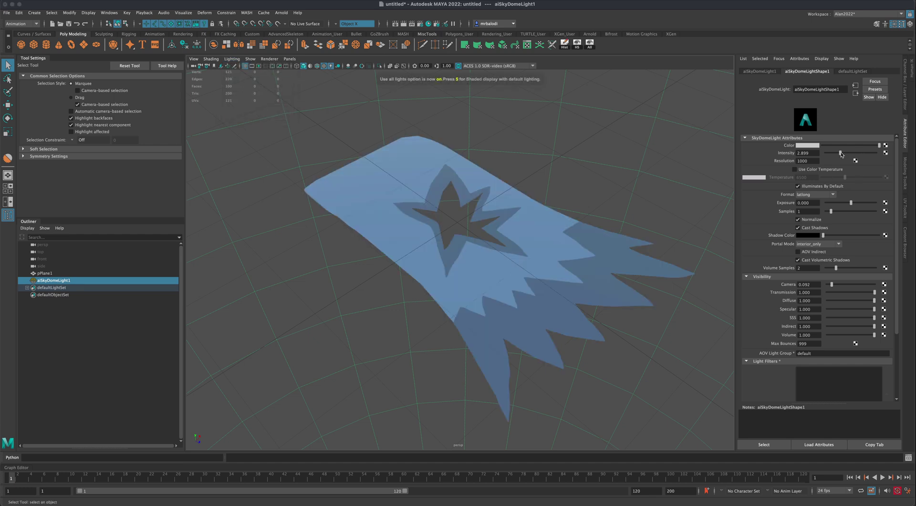
left_click_drag(842, 154, 833, 157)
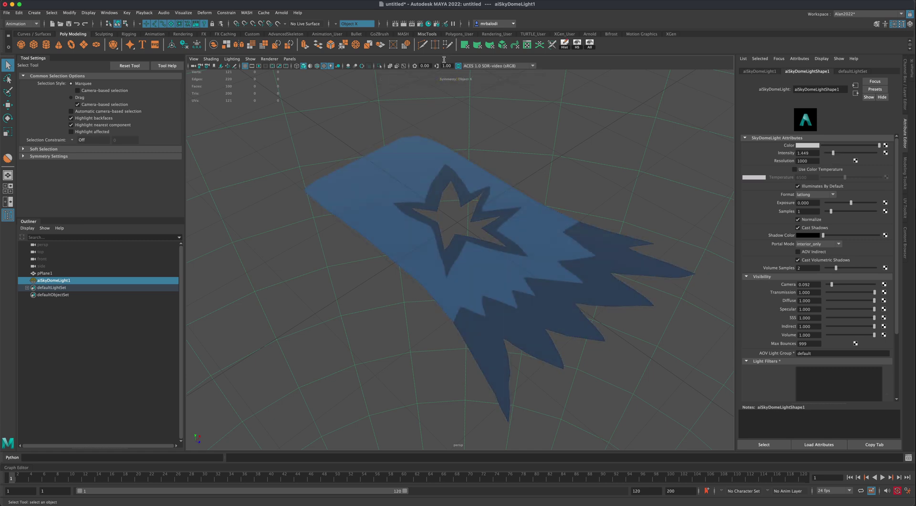
- Start an Arnold IPR render and shrink the Render View, moving it out of the way
left_click(413, 26)
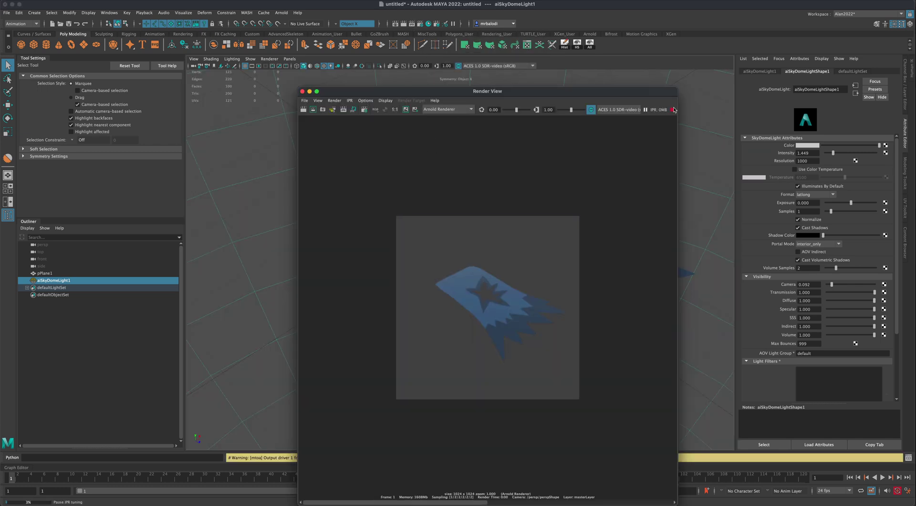
left_click_drag(678, 89, 288, 52)
left_click_drag(493, 219, 506, 239, "alt")
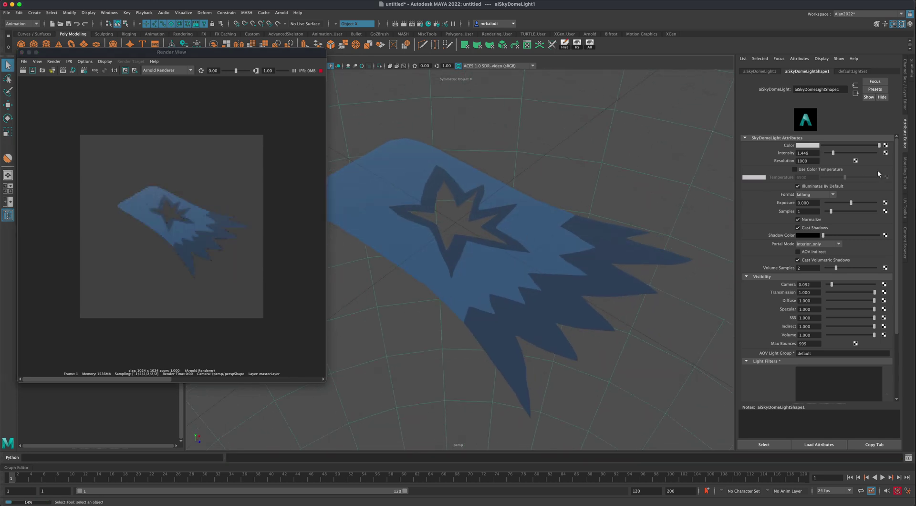
- Lower the sky dome intensity to 1.014, checking the cape from a flatter view in the render
left_click_drag(838, 156, 832, 156)
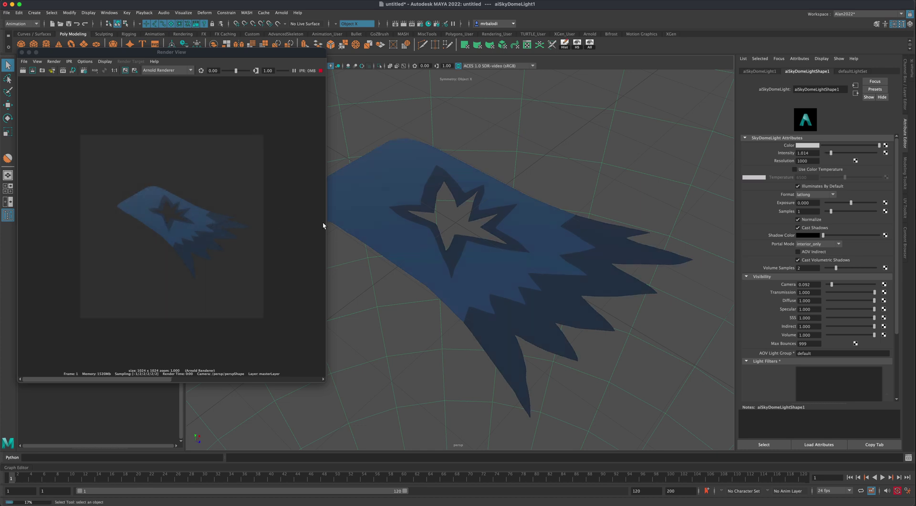
left_click_drag(434, 245, 469, 222, "alt")
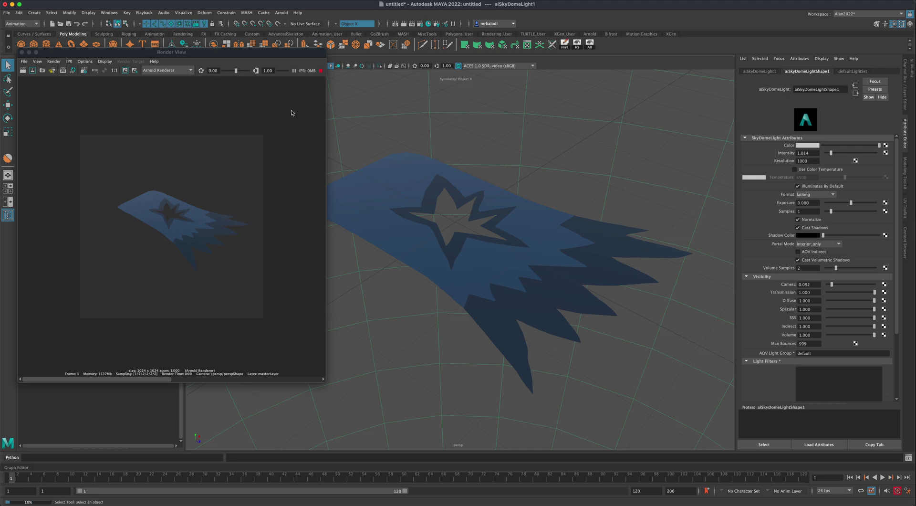
left_click_drag(59, 52, 126, 64)
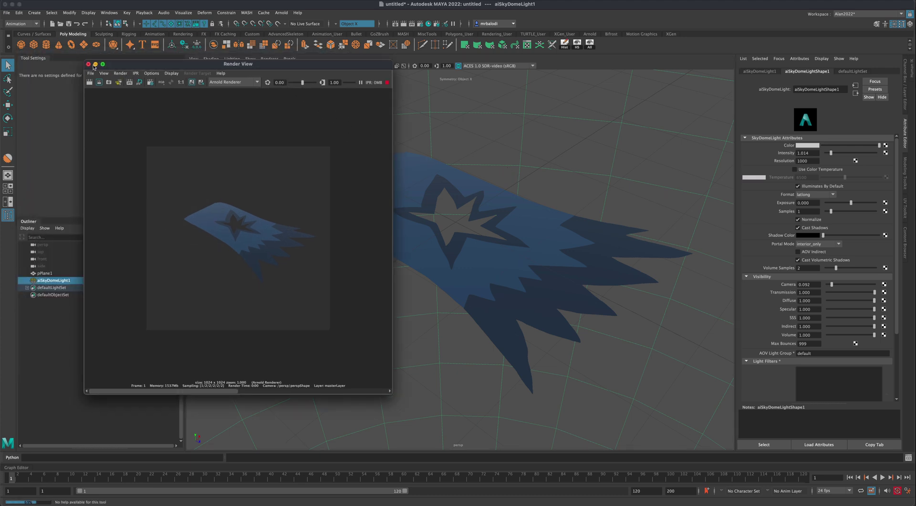
left_click_drag(393, 61, 338, 91)
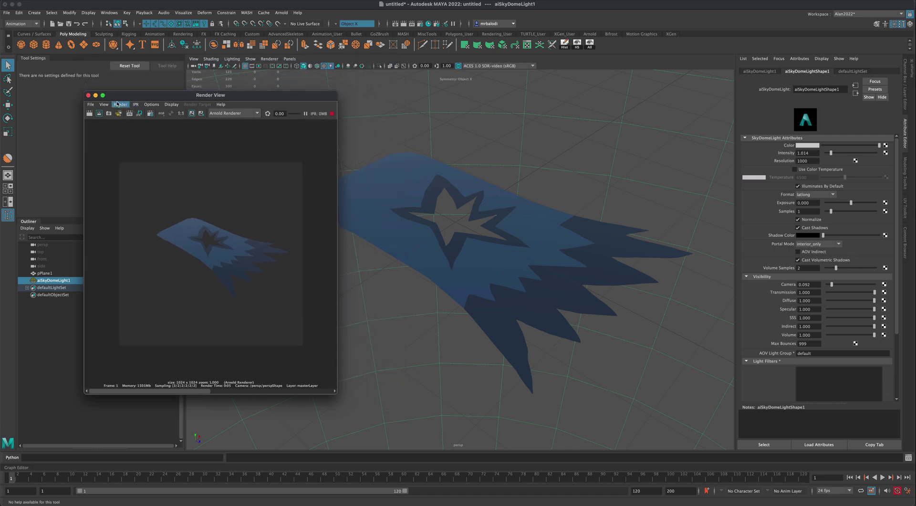
left_click(88, 96)
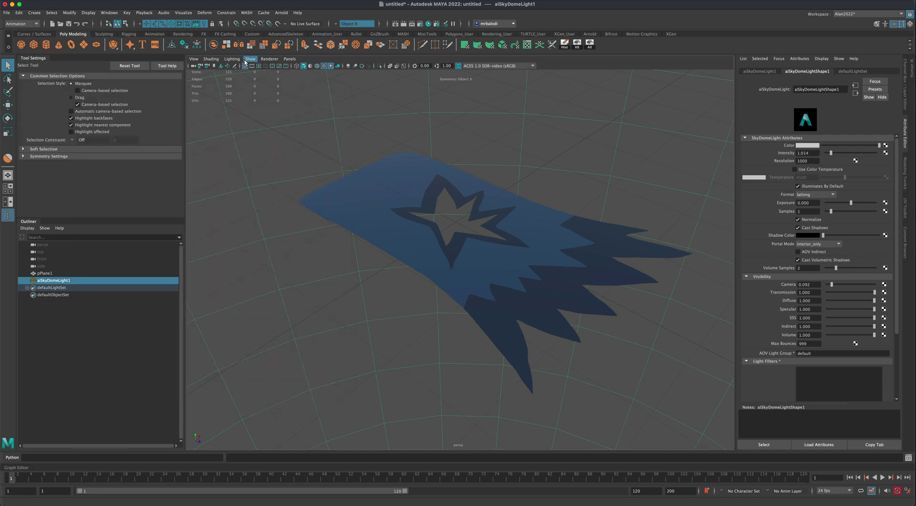
left_click(236, 60)
left_click_drag(456, 111, 513, 218, "alt")
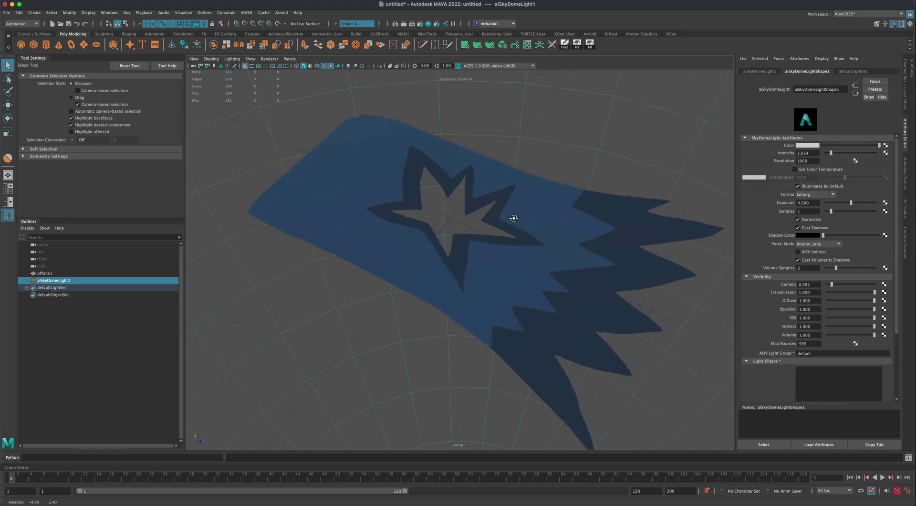
left_click_drag(476, 183, 403, 181, "alt")
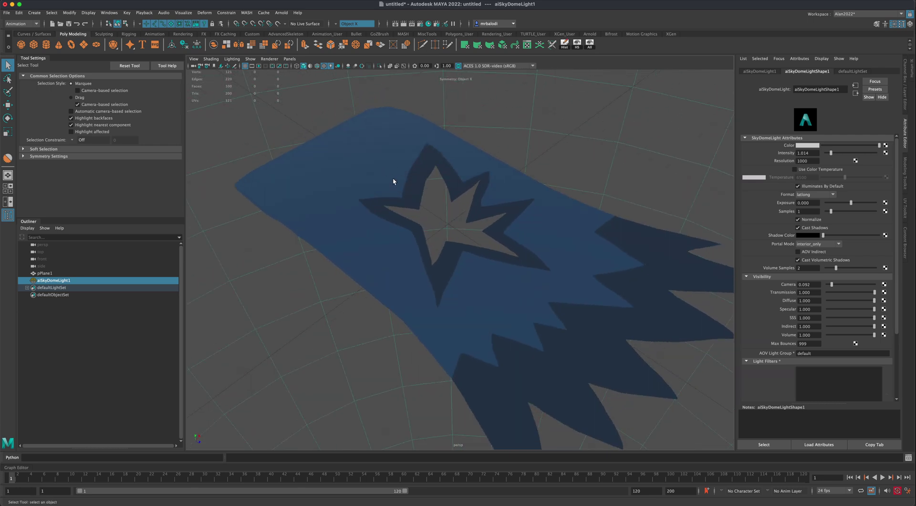
left_click_drag(399, 182, 395, 181, "alt")
scroll(480, 188, "up", 6)
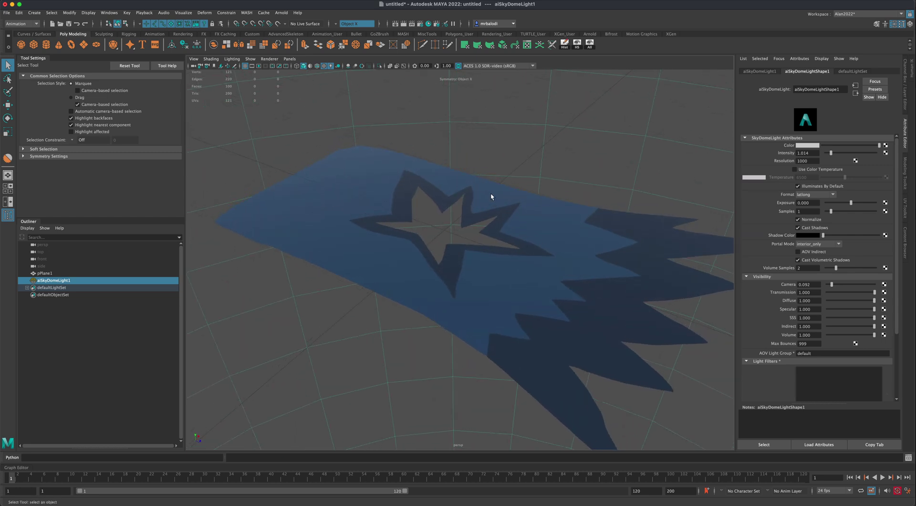
- Launch an Arnold IPR render of the blue star-cut cape and reposition the Render View window
left_click(407, 27)
left_click_drag(352, 101, 477, 68)
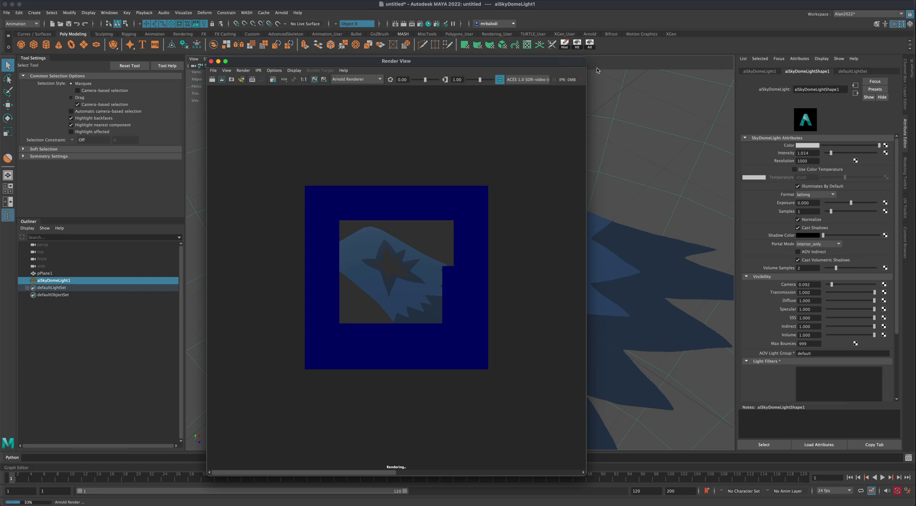
left_click_drag(481, 60, 533, 45)
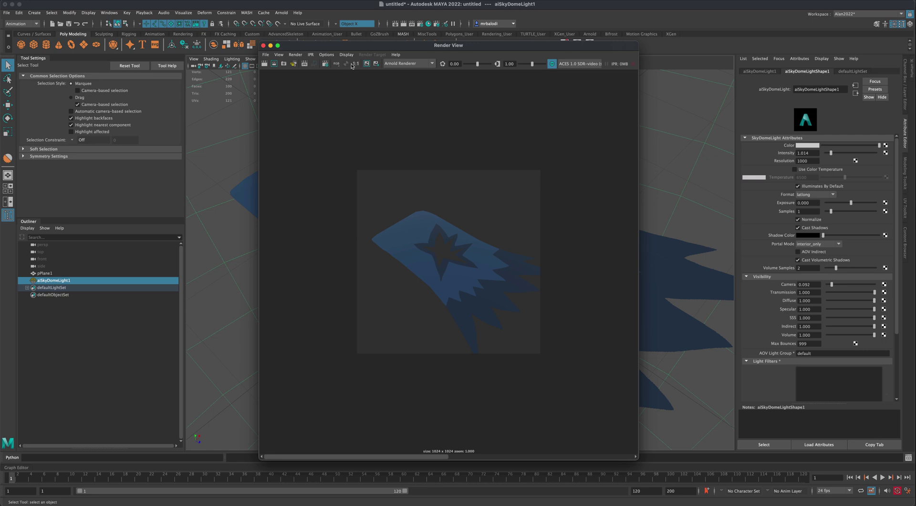
left_click_drag(348, 51, 359, 75)
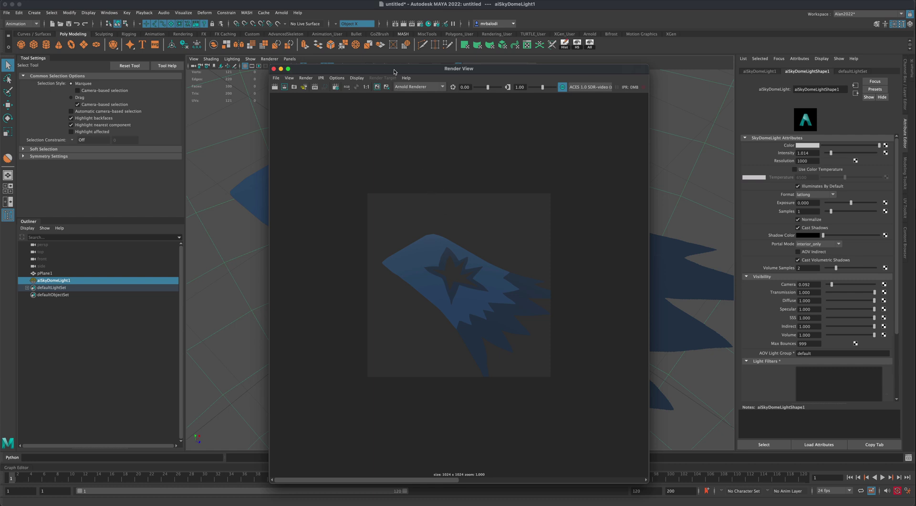
left_click_drag(394, 72, 399, 61)
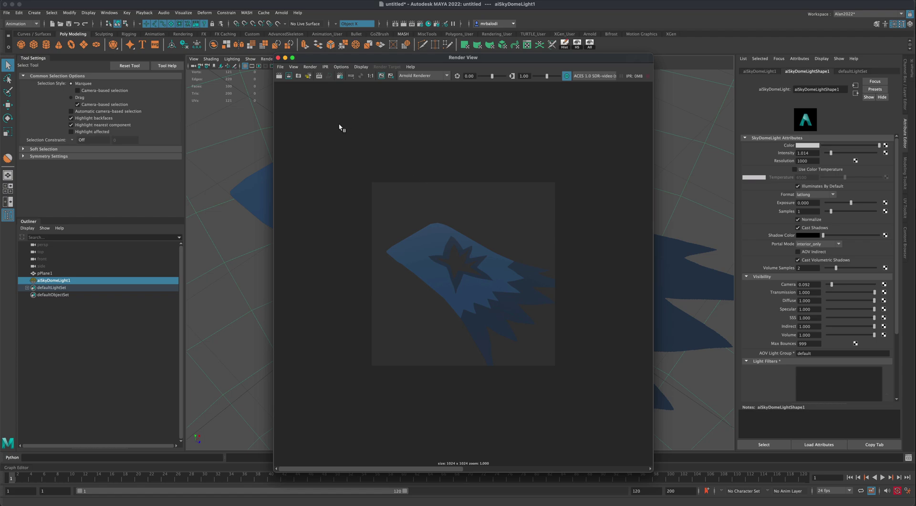